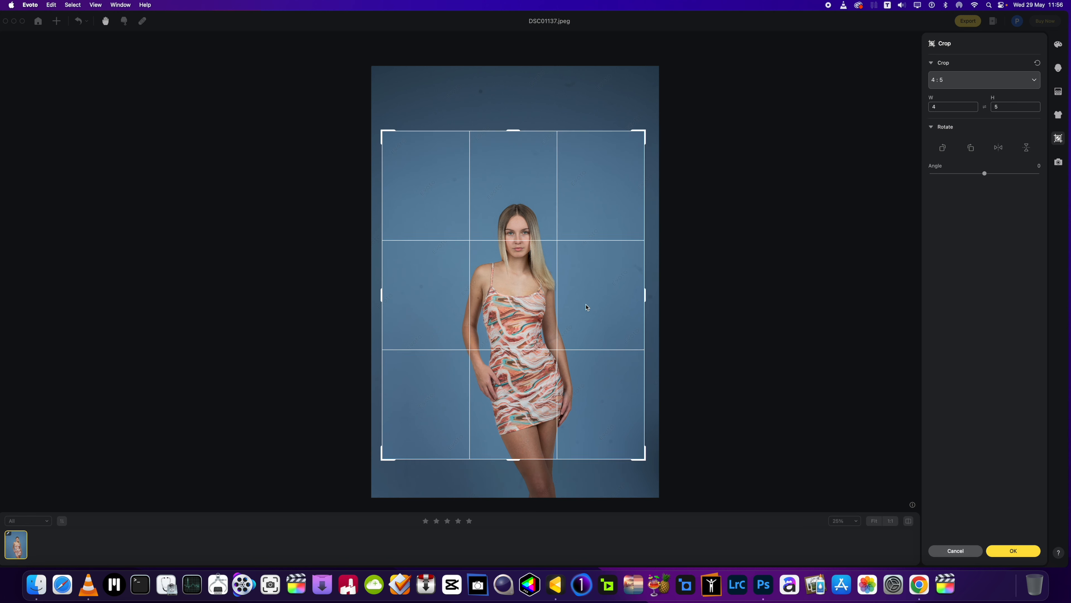
# - Enlarge the 4:5 crop to nearly the photo's full width, shift it lower around the model, and apply it
pyautogui.moveTo(645, 459); pyautogui.dragTo(659, 475)
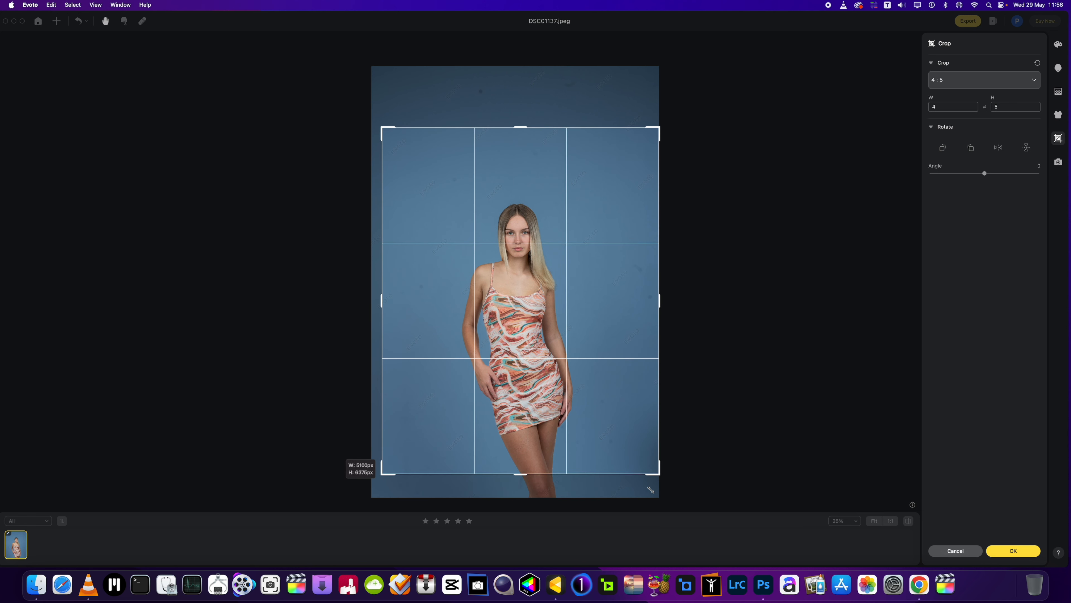
pyautogui.moveTo(612, 439); pyautogui.dragTo(613, 448)
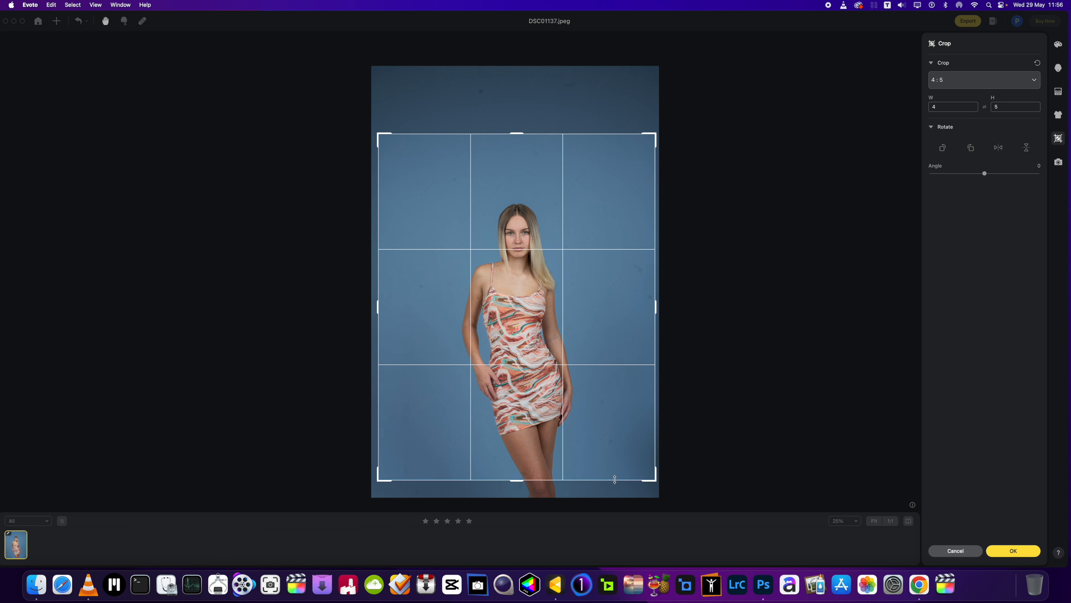
pyautogui.moveTo(387, 481); pyautogui.dragTo(370, 488)
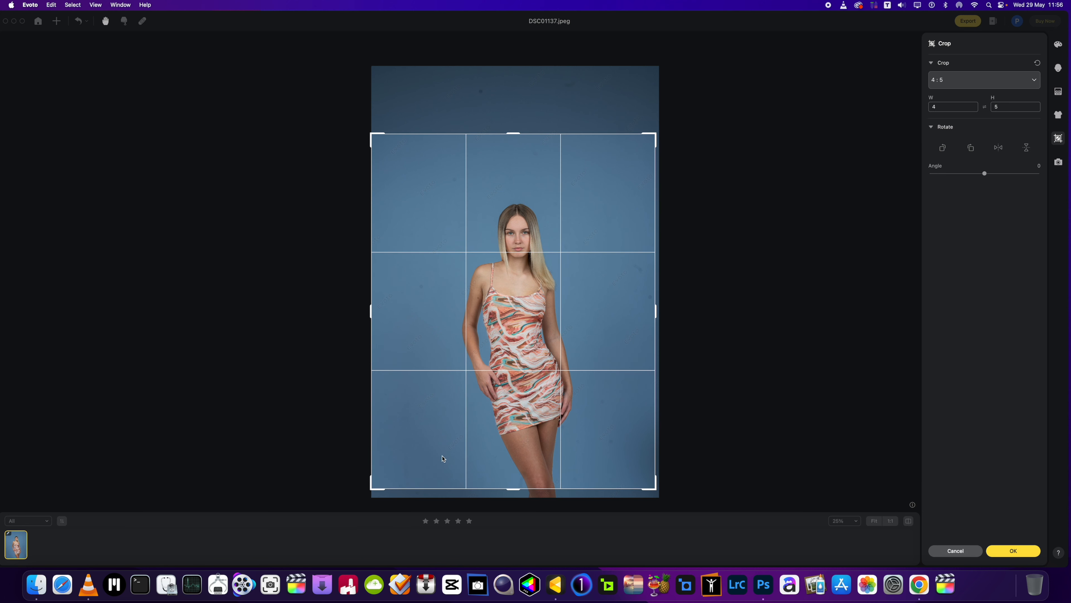
pyautogui.moveTo(443, 457); pyautogui.dragTo(443, 456)
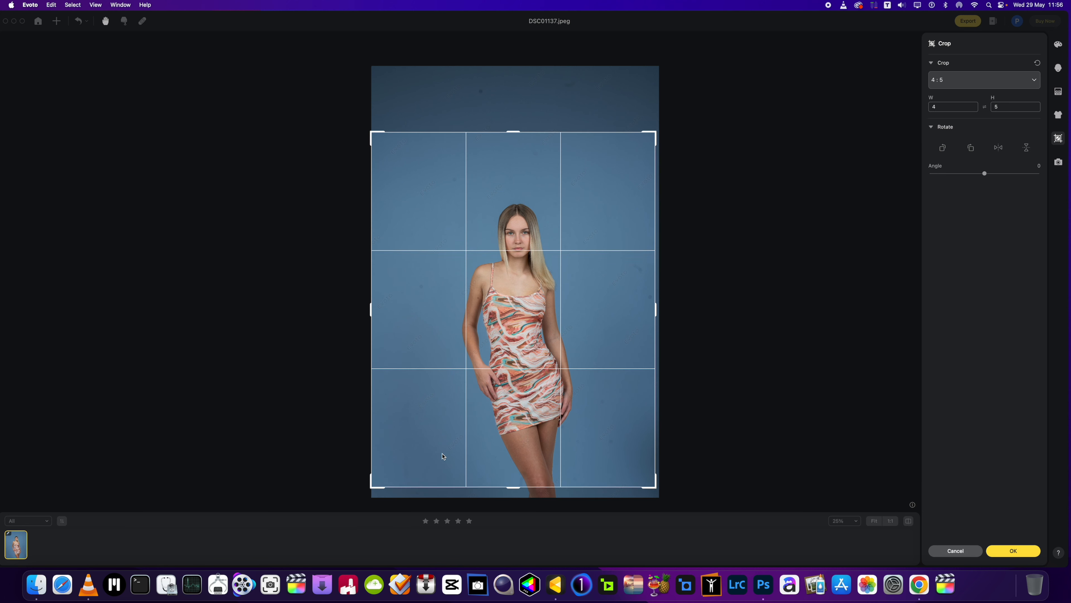
pyautogui.click(1013, 550)
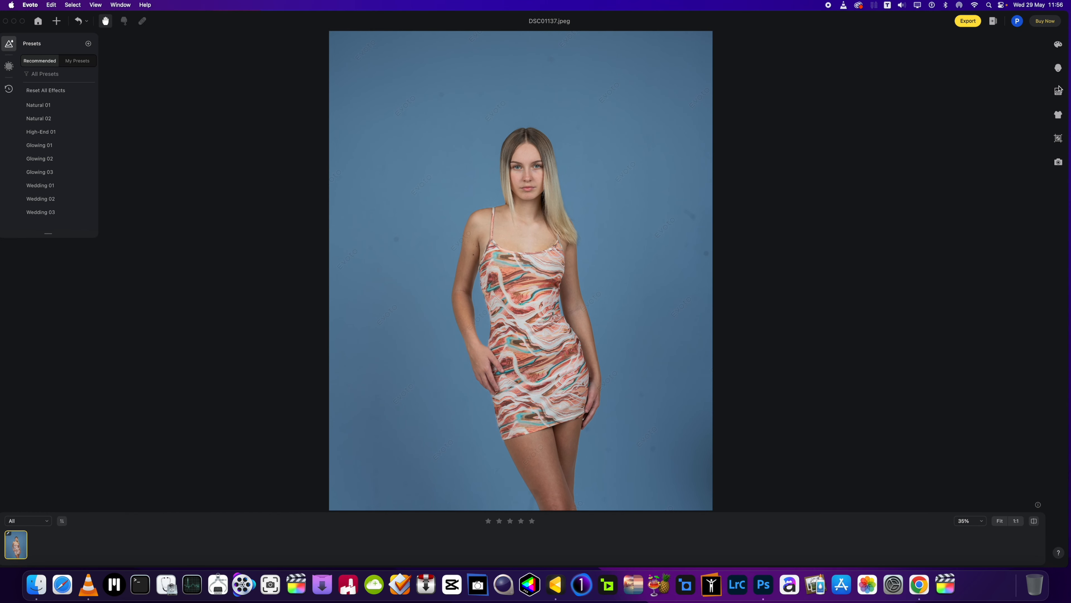
# - Turn on Clean Solid Backdrop for the photo and set Background Enhancement to 35
pyautogui.click(1059, 92)
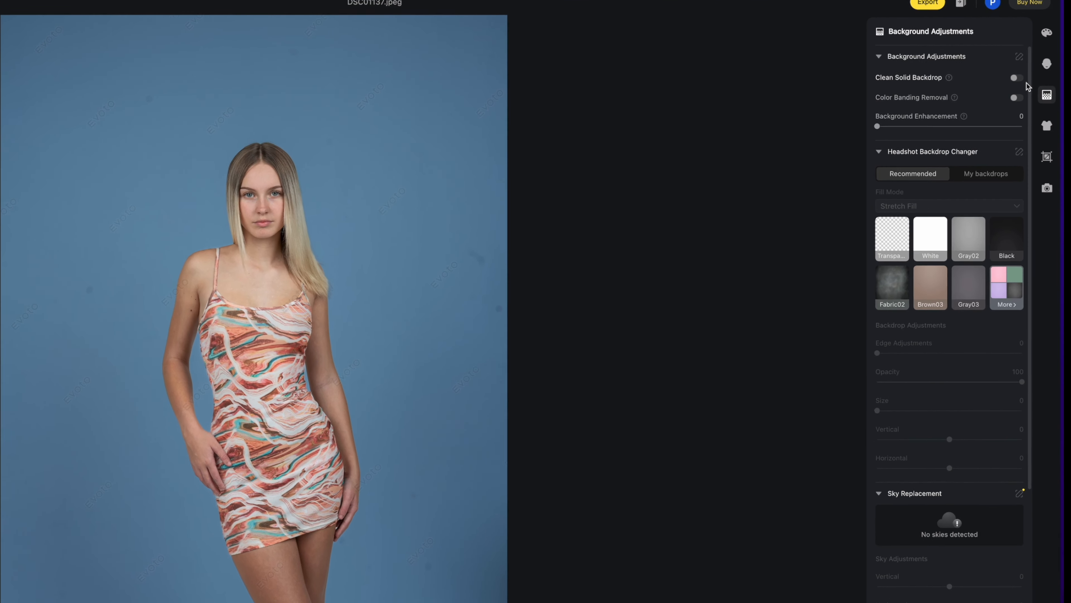
pyautogui.click(1033, 78)
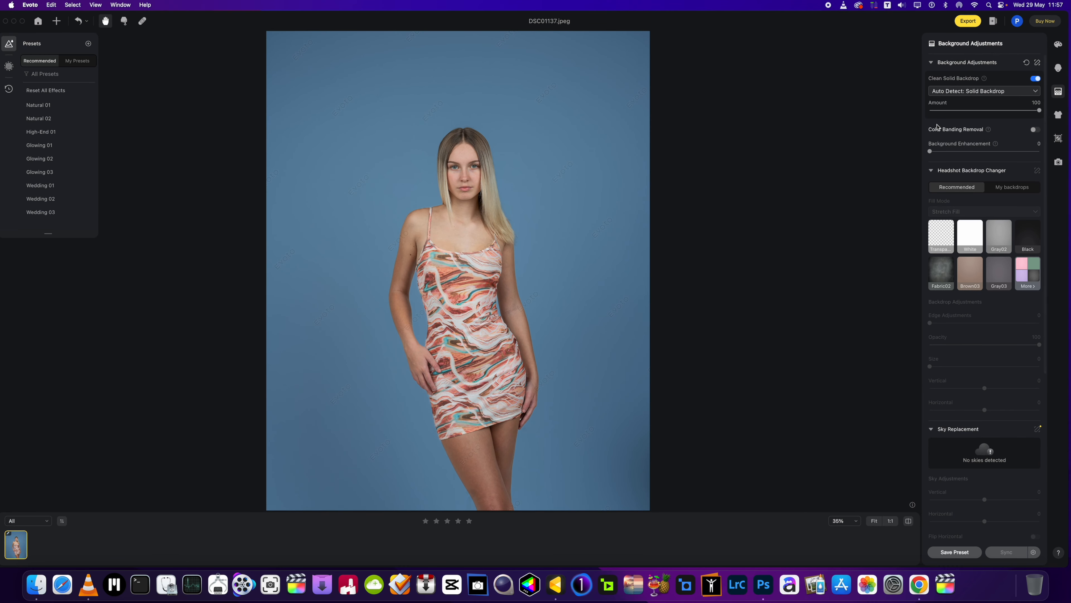
pyautogui.moveTo(936, 153); pyautogui.dragTo(973, 157)
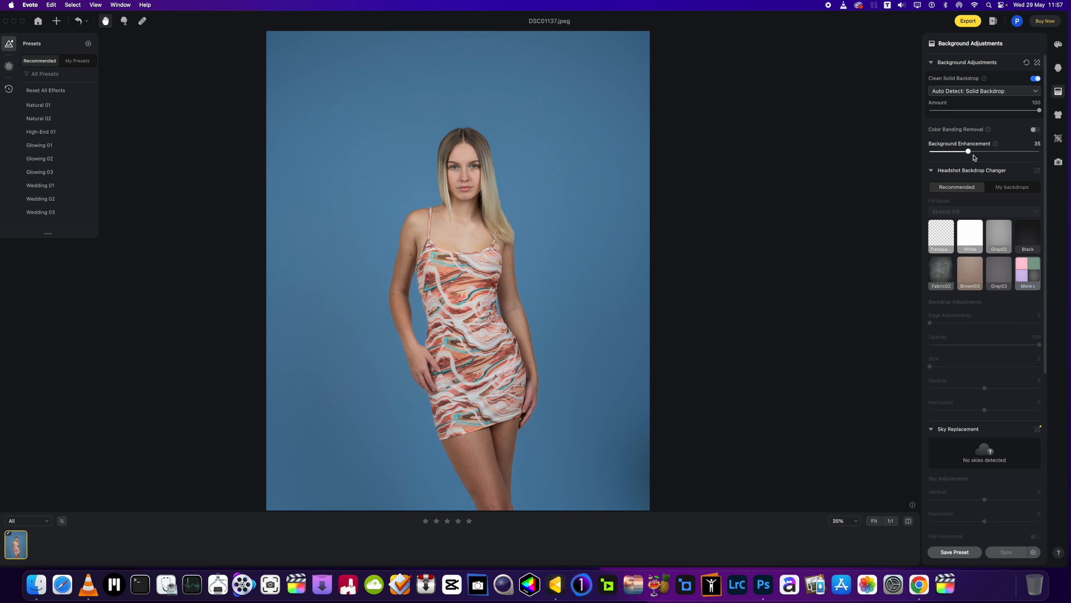
pyautogui.scroll(5, 459, 180)
pyautogui.scroll(-5, 476, 181)
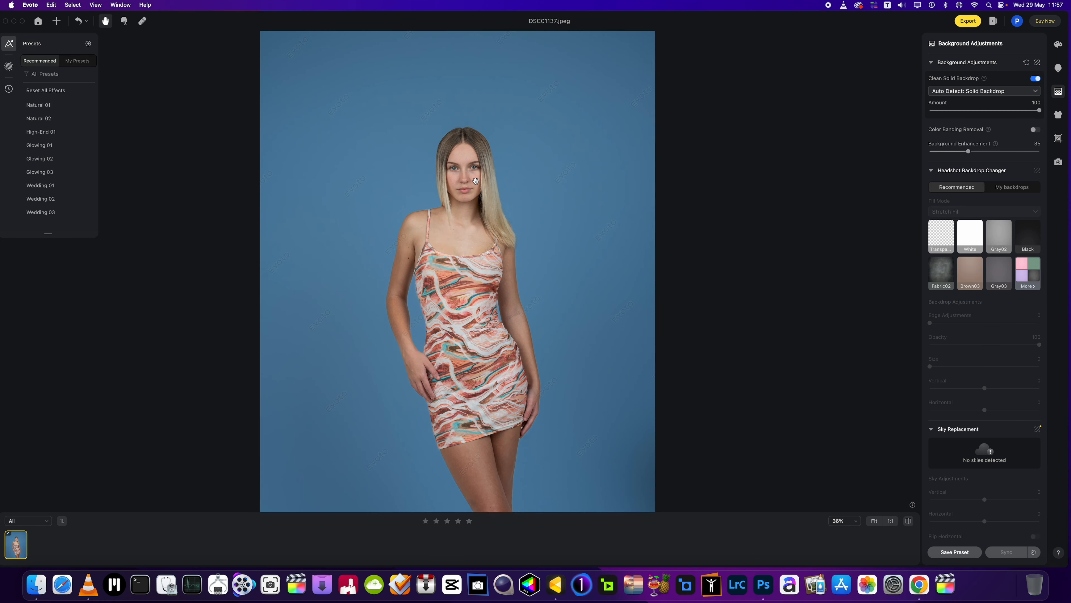
pyautogui.scroll(4, 452, 307)
pyautogui.scroll(-5, 451, 312)
pyautogui.scroll(4, 451, 330)
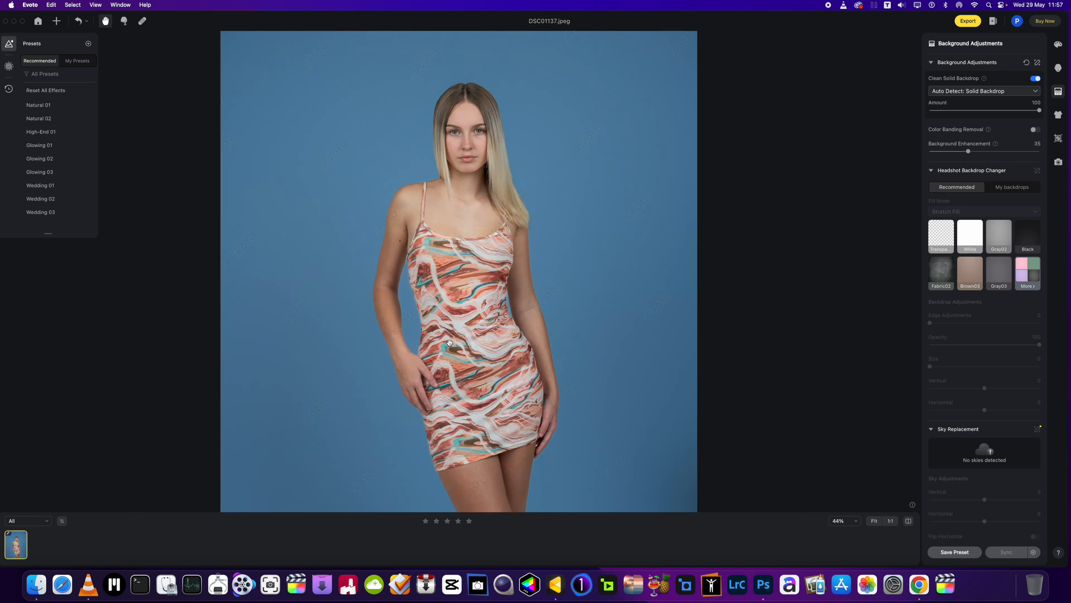
pyautogui.scroll(-4, 450, 341)
pyautogui.scroll(2, 462, 321)
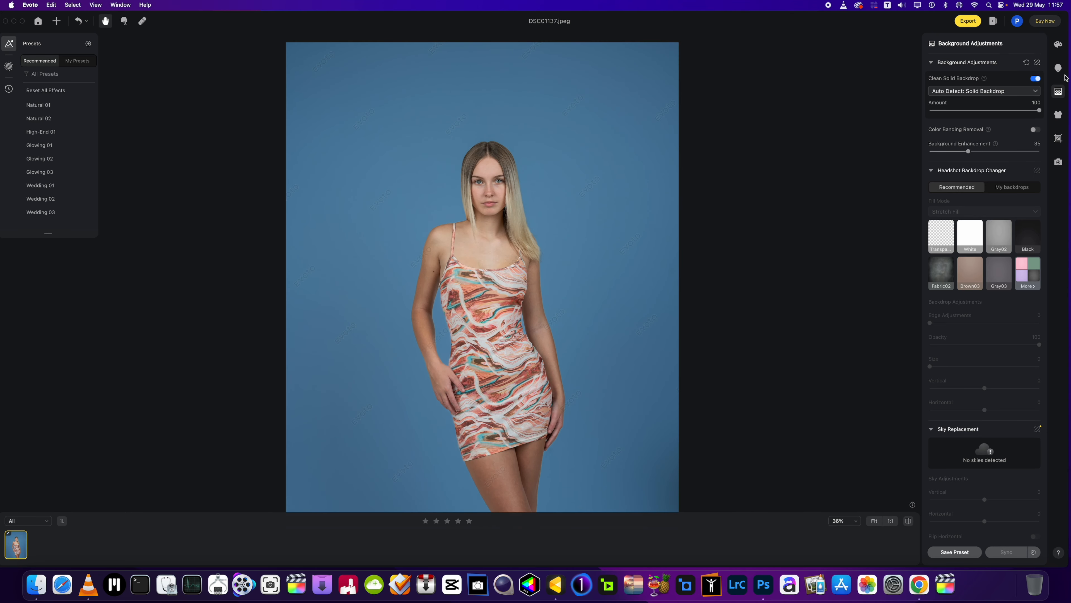
# - Set Freckle & Acne blemish removal to 21 in the female portrait retouching settings
pyautogui.click(1058, 68)
pyautogui.scroll(5, 440, 227)
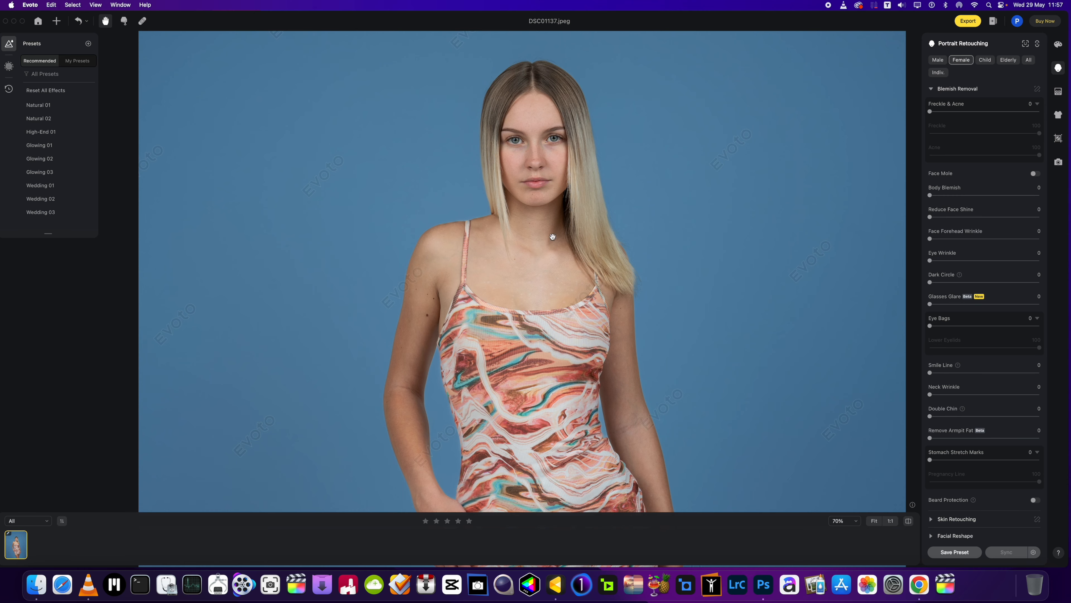
pyautogui.moveTo(586, 341); pyautogui.dragTo(546, 293)
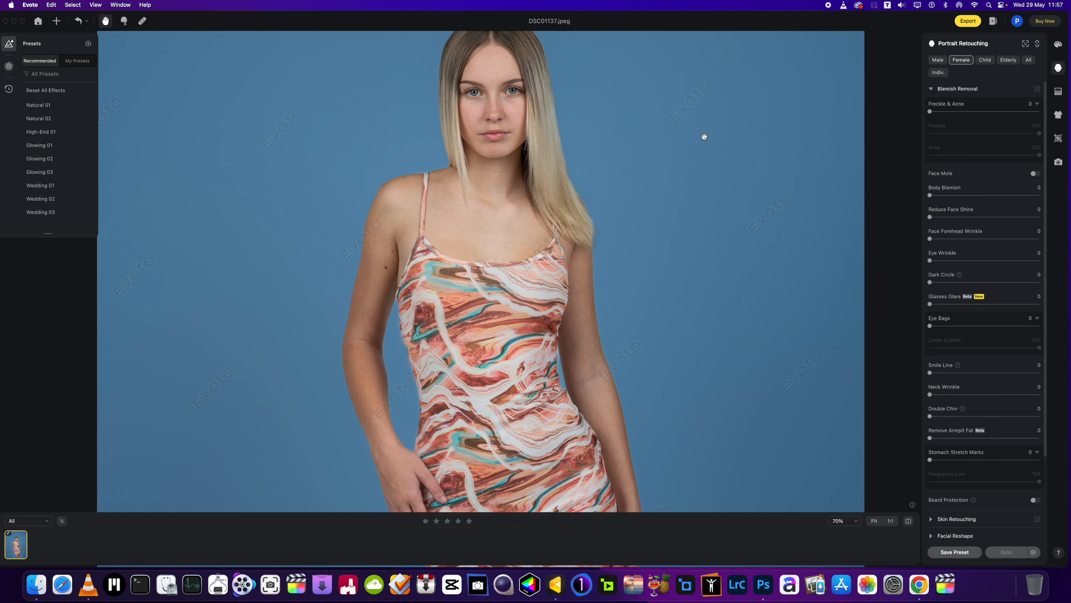
pyautogui.scroll(-3, 455, 220)
pyautogui.scroll(4, 483, 186)
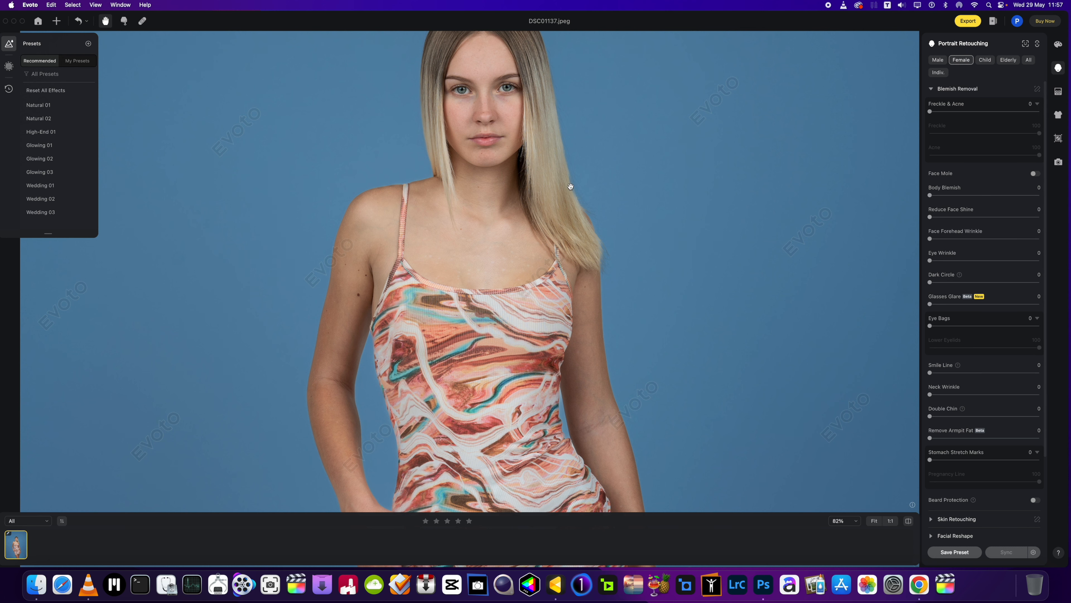
pyautogui.scroll(-4, 568, 193)
pyautogui.moveTo(545, 247); pyautogui.dragTo(525, 274)
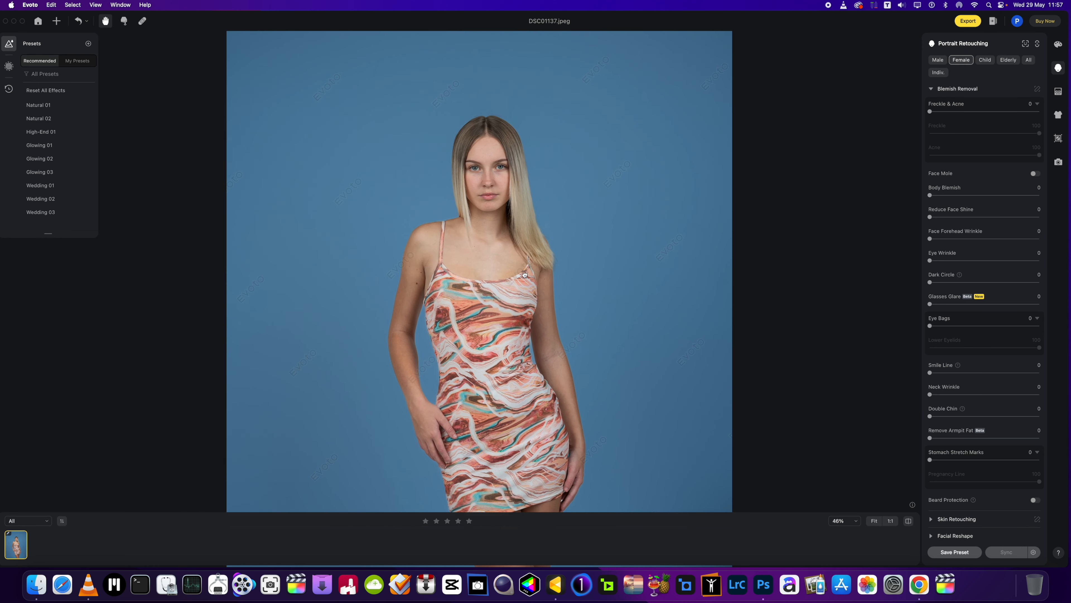
pyautogui.scroll(5, 483, 169)
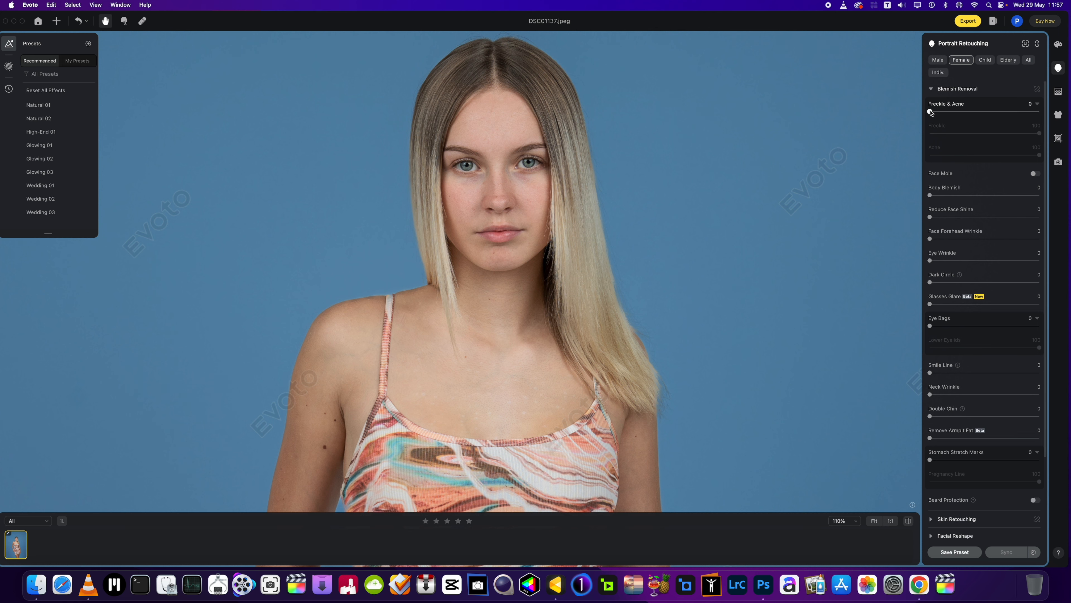
pyautogui.moveTo(930, 112); pyautogui.dragTo(953, 112)
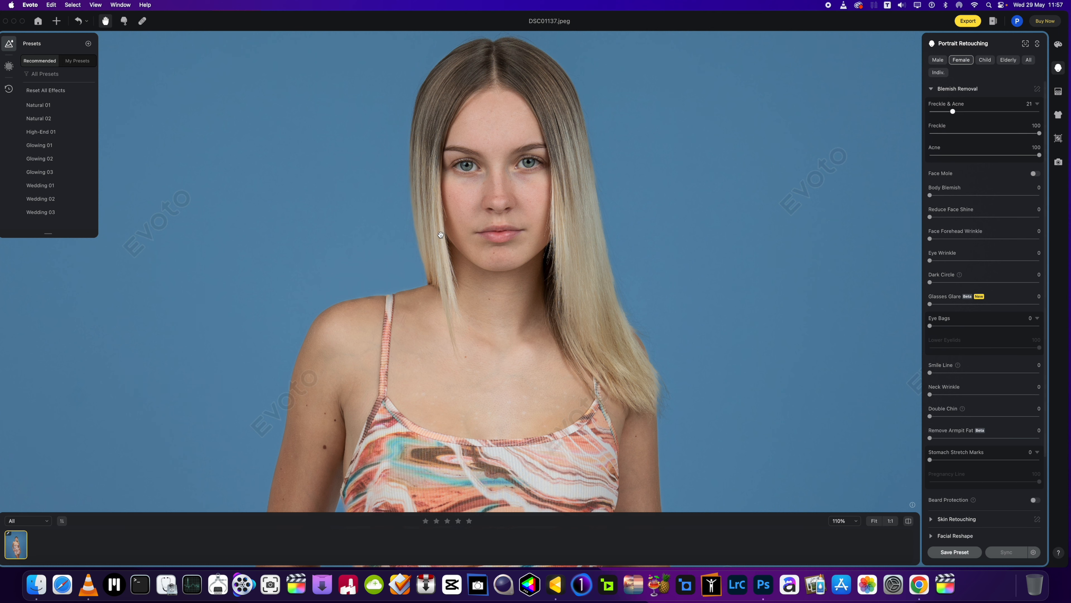
# - Examine the model's face, chest and arms up close and at full view to judge the blemish removal
pyautogui.scroll(5, 480, 197)
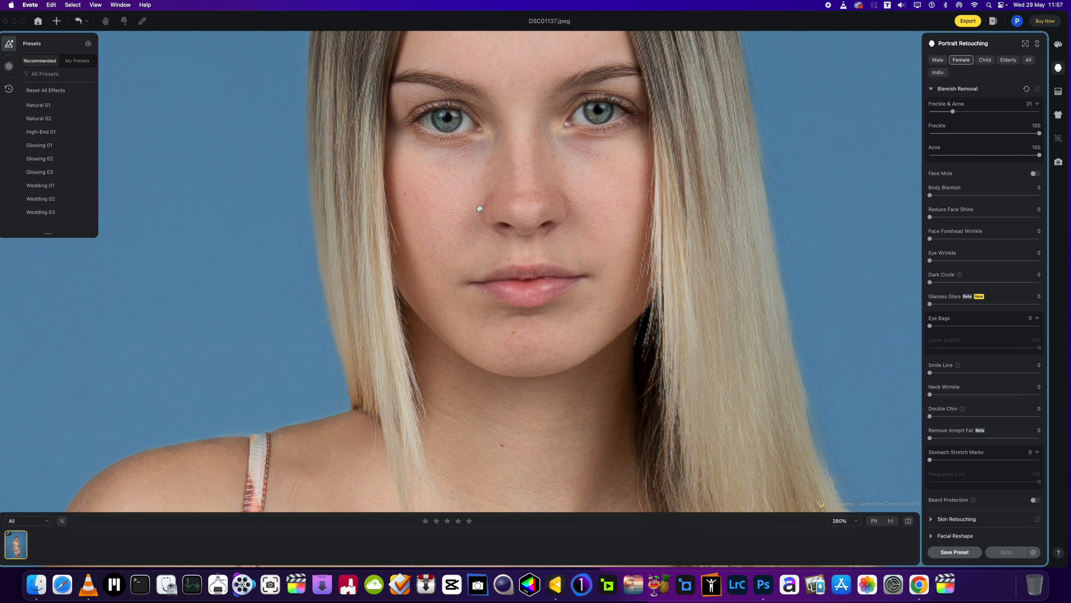
pyautogui.press('h')
pyautogui.scroll(-3, 467, 222)
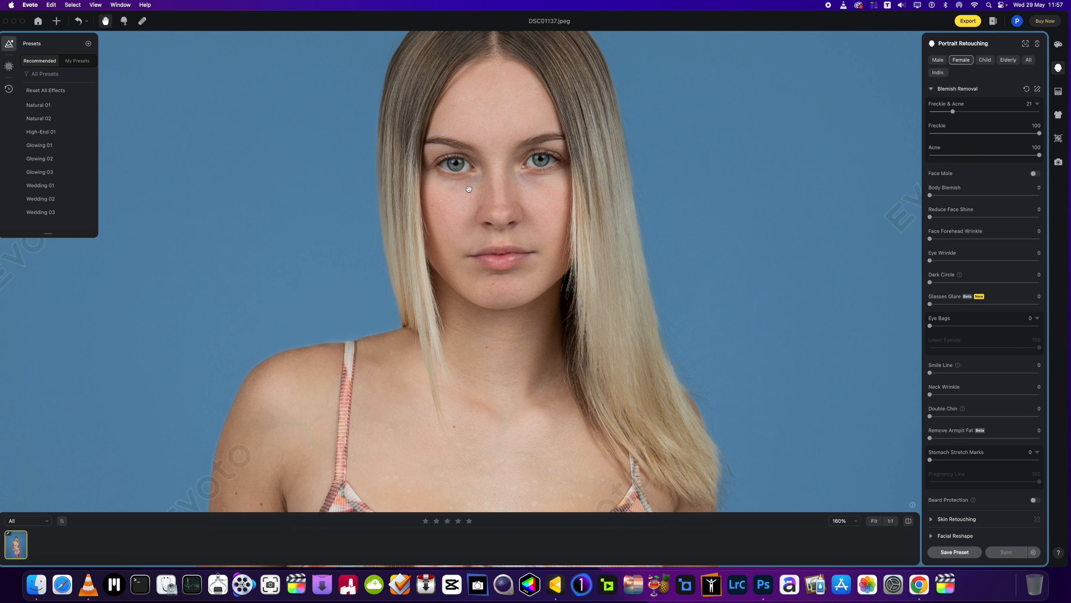
pyautogui.scroll(-1, 481, 207)
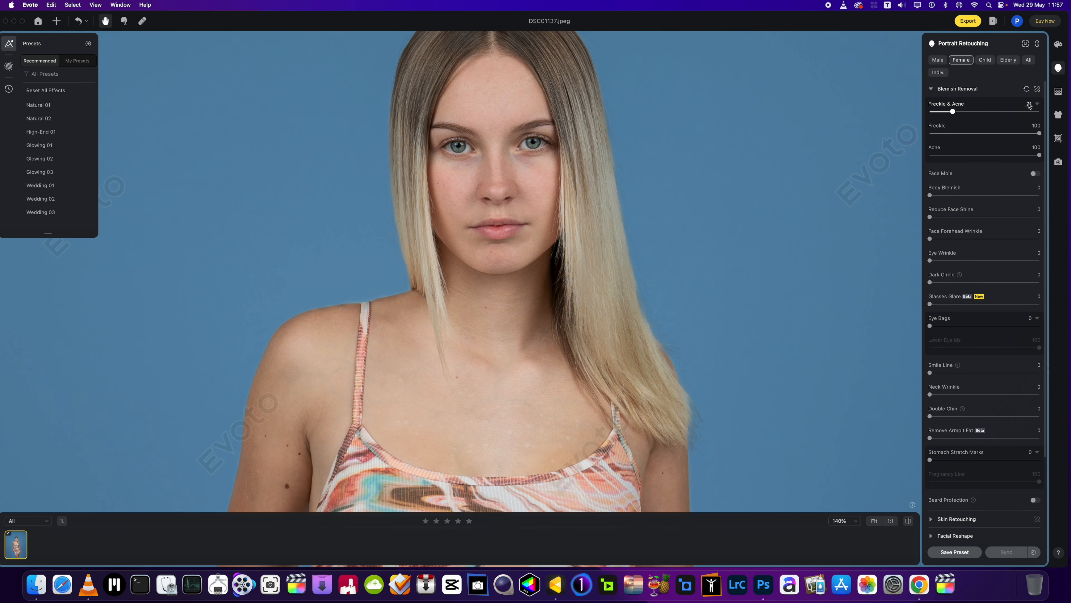
pyautogui.scroll(-3, 504, 165)
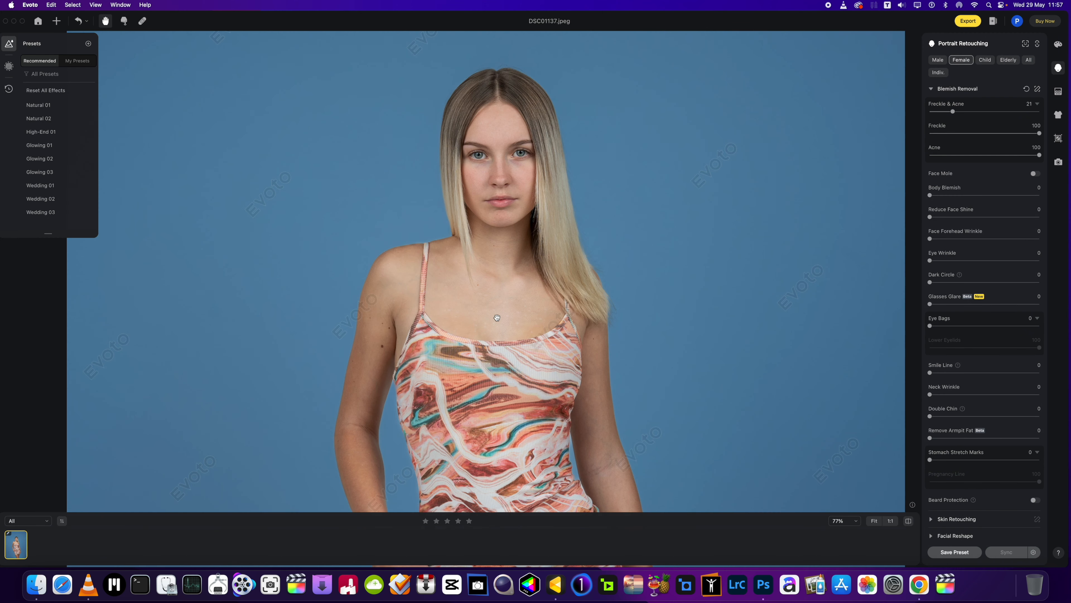
pyautogui.moveTo(497, 317); pyautogui.dragTo(501, 262)
pyautogui.scroll(-5, 519, 205)
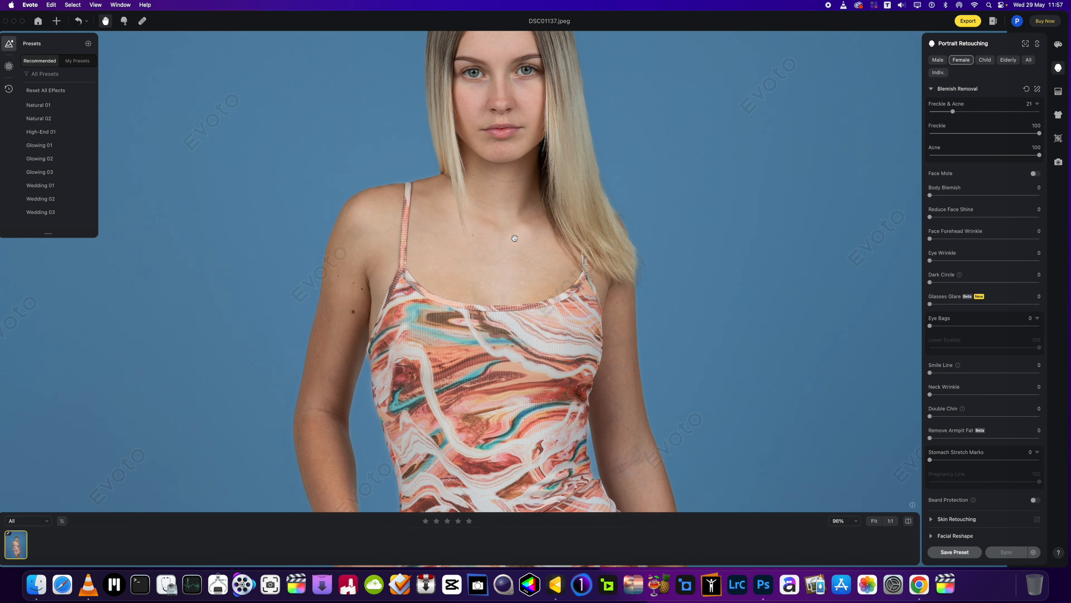
pyautogui.scroll(3, 506, 301)
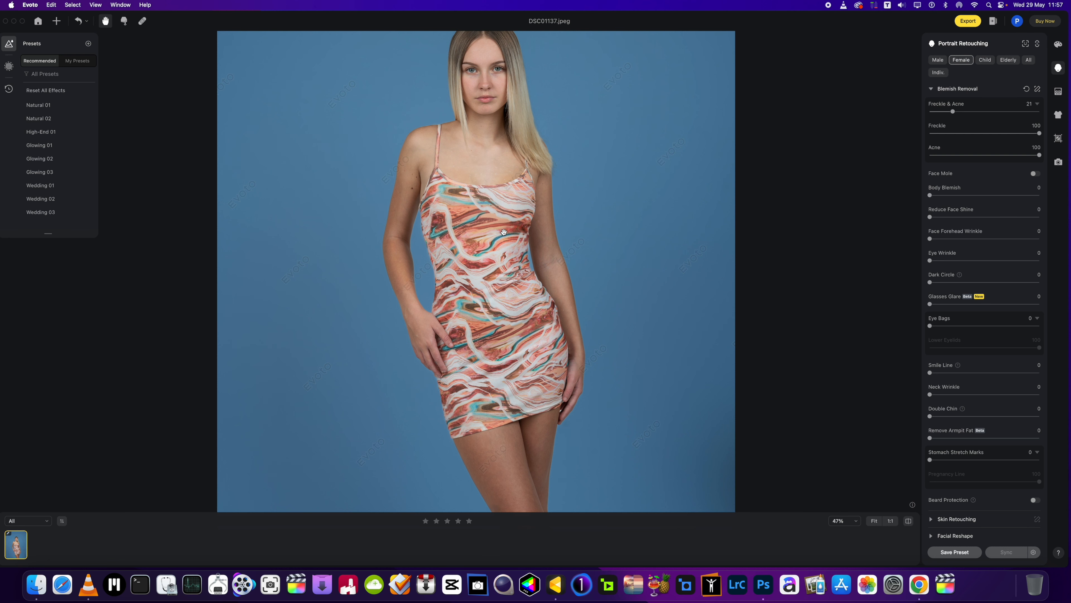
pyautogui.scroll(-2, 500, 236)
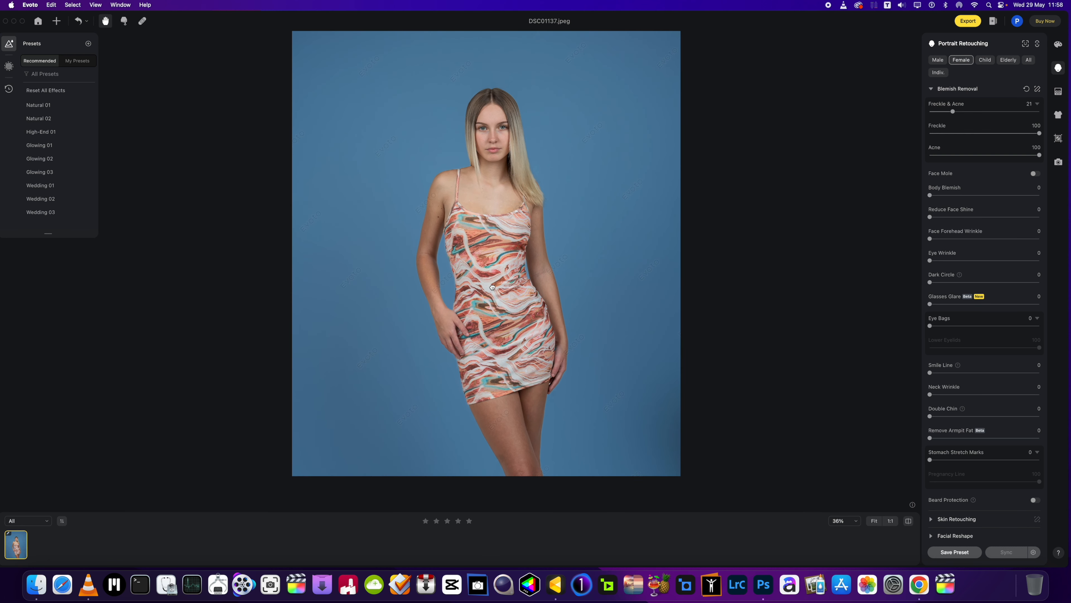
pyautogui.scroll(2, 491, 295)
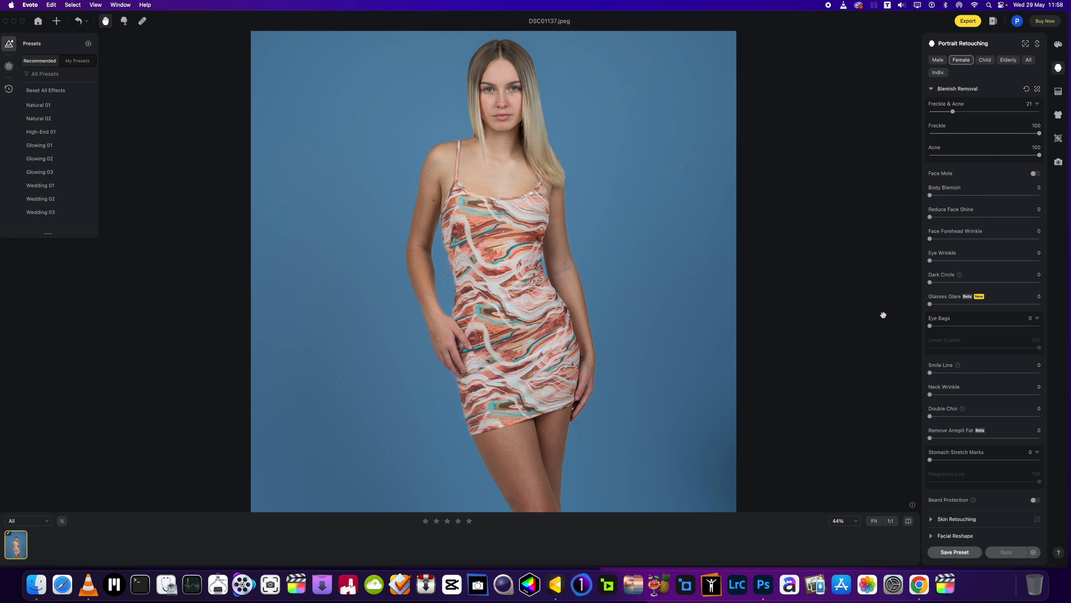
# - Set AI Unify Body Complexion to 62 in the skin retouching settings
pyautogui.scroll(-3, 968, 297)
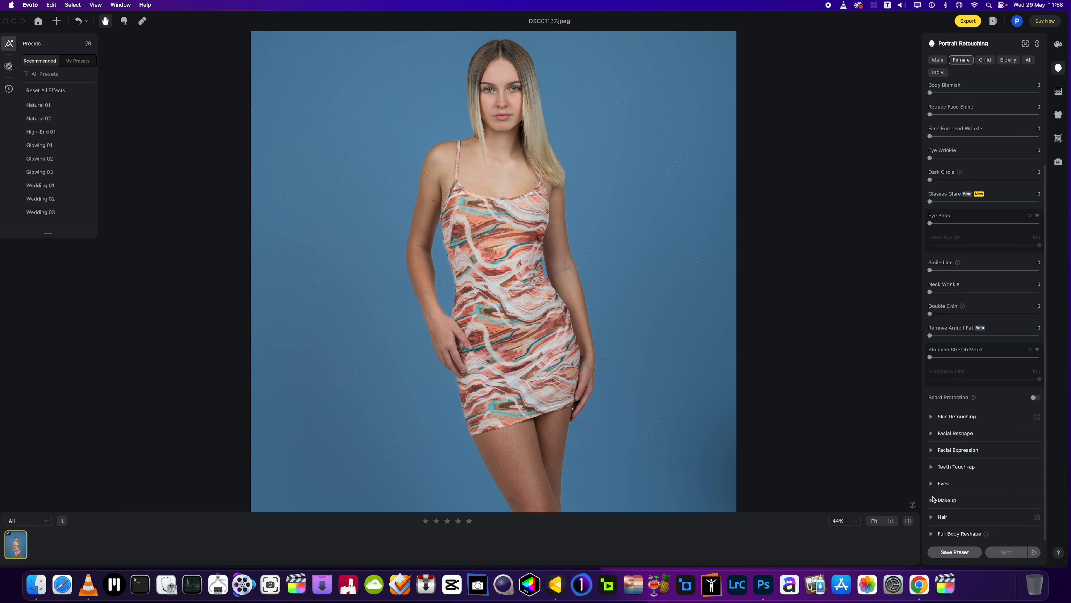
pyautogui.scroll(3, 935, 268)
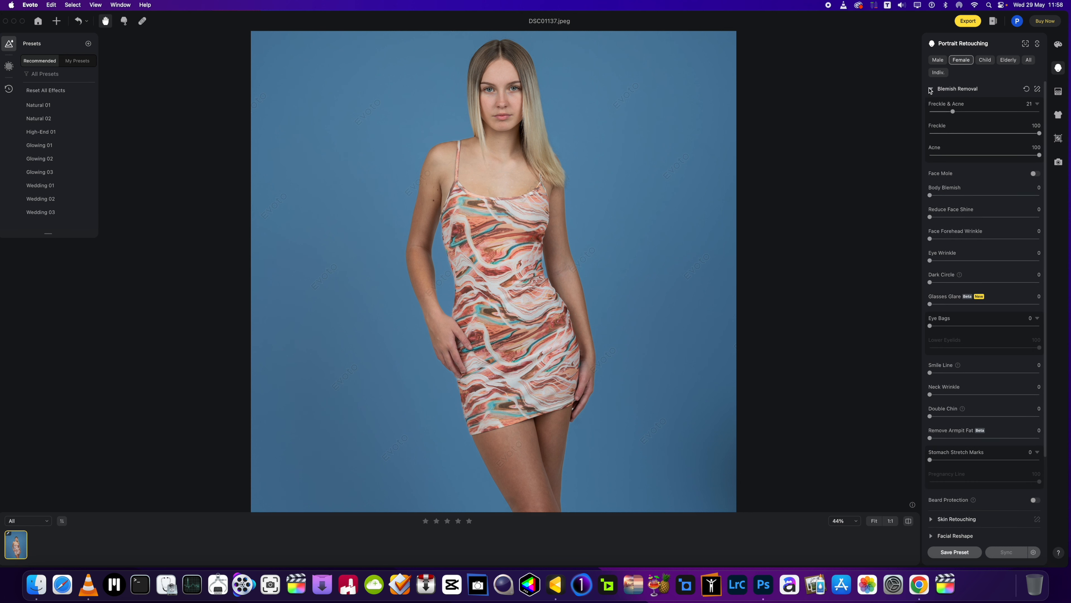
pyautogui.click(931, 89)
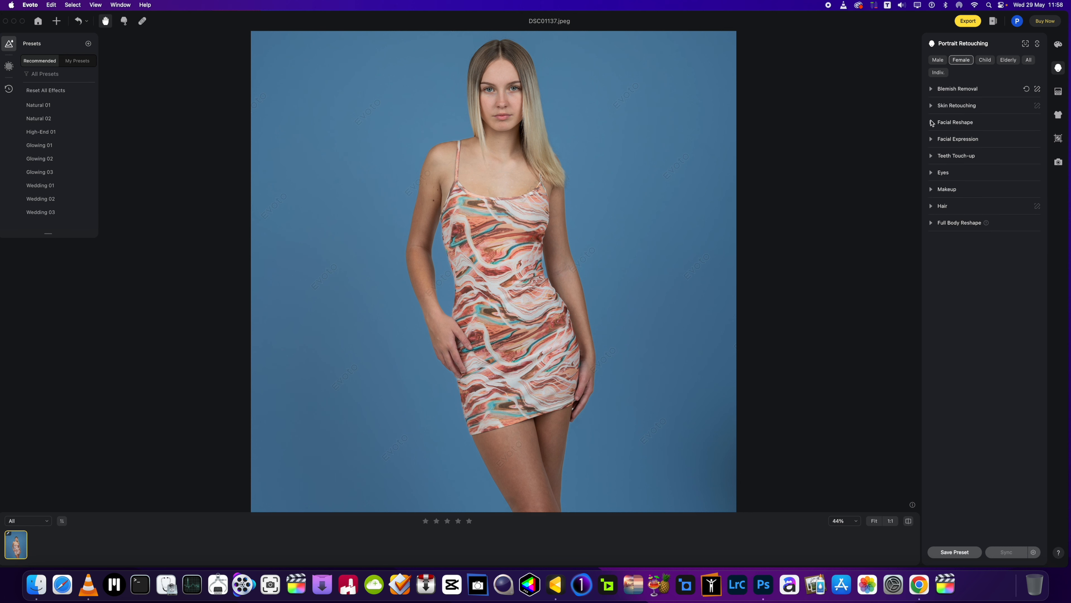
pyautogui.click(931, 106)
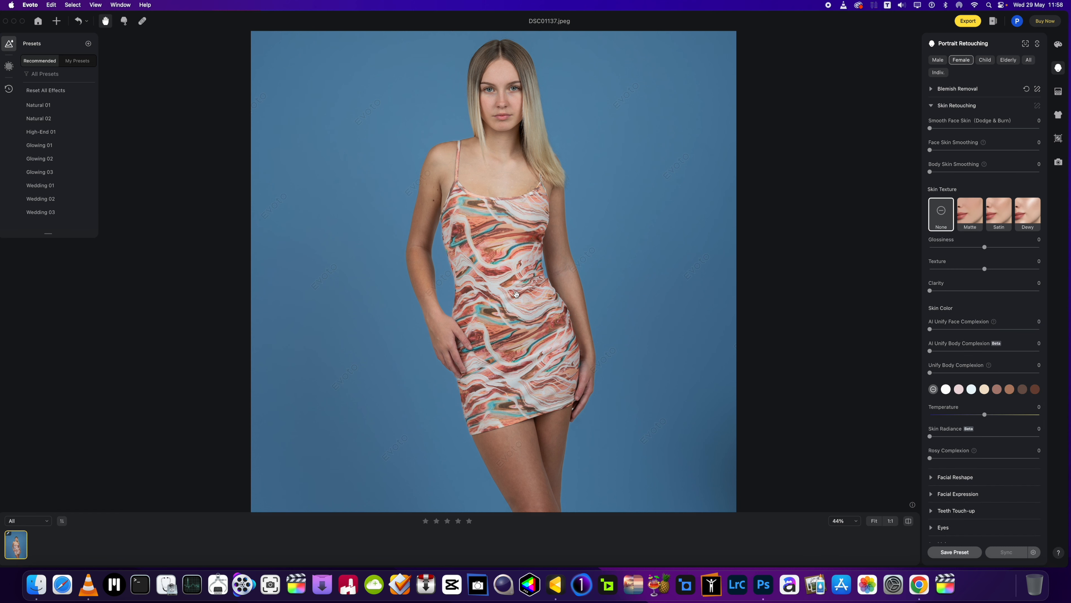
pyautogui.scroll(2, 525, 291)
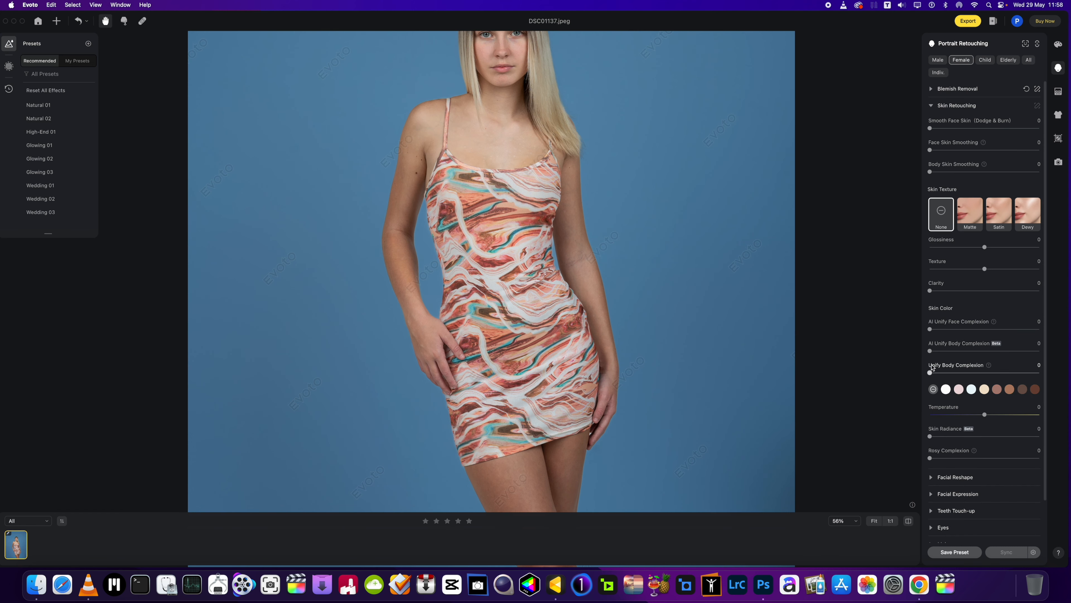
pyautogui.moveTo(931, 351); pyautogui.dragTo(1000, 352)
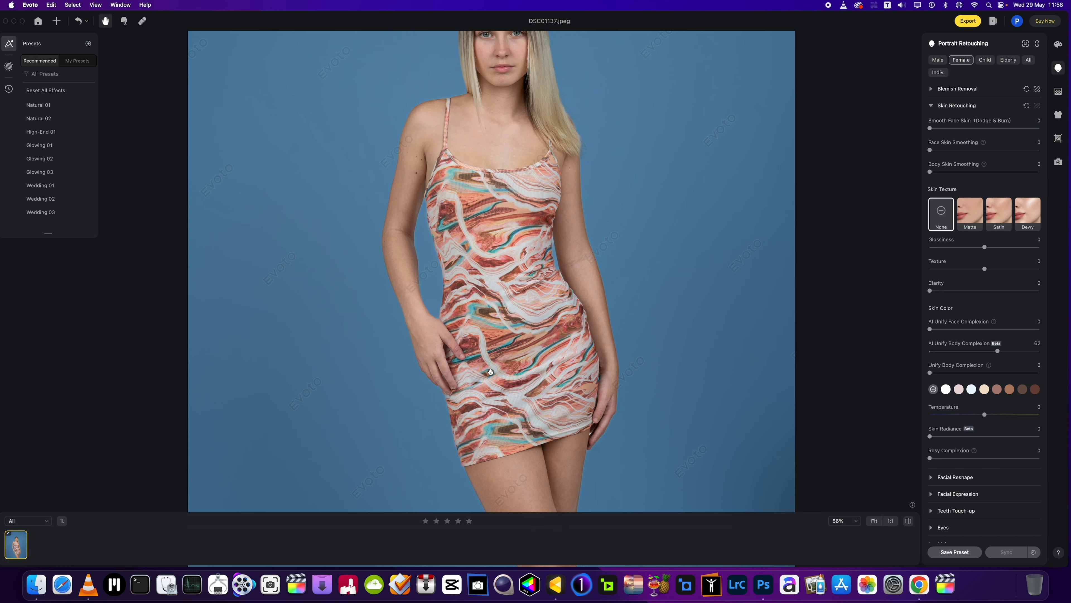
# - Check the model's overall skin tone and apply the first brown skin color swatch
pyautogui.scroll(-5, 530, 416)
pyautogui.moveTo(529, 427); pyautogui.dragTo(516, 398)
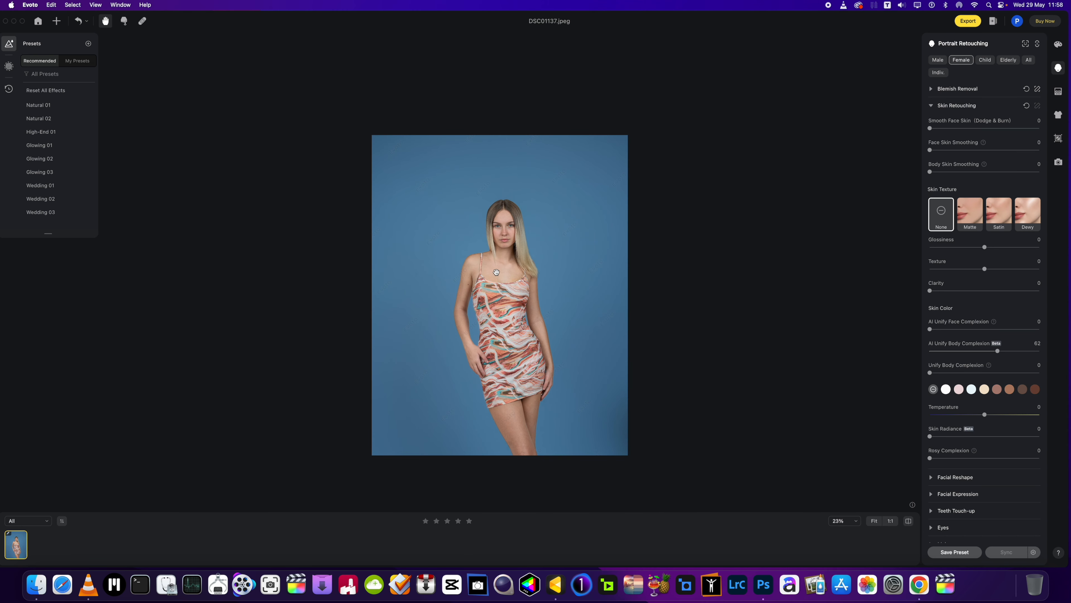
pyautogui.scroll(3, 536, 428)
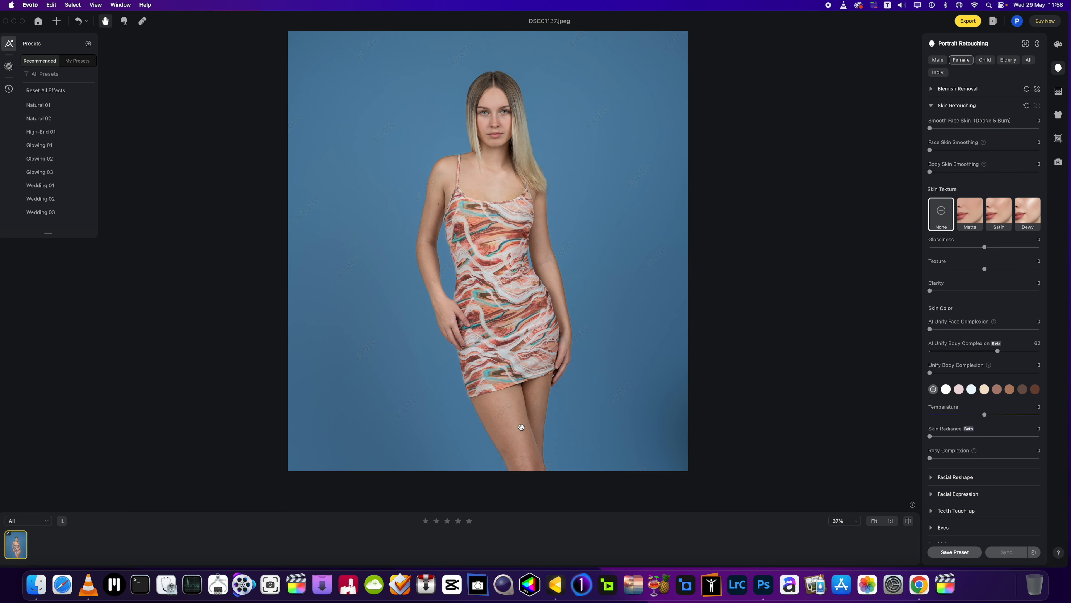
pyautogui.moveTo(519, 422); pyautogui.dragTo(528, 425)
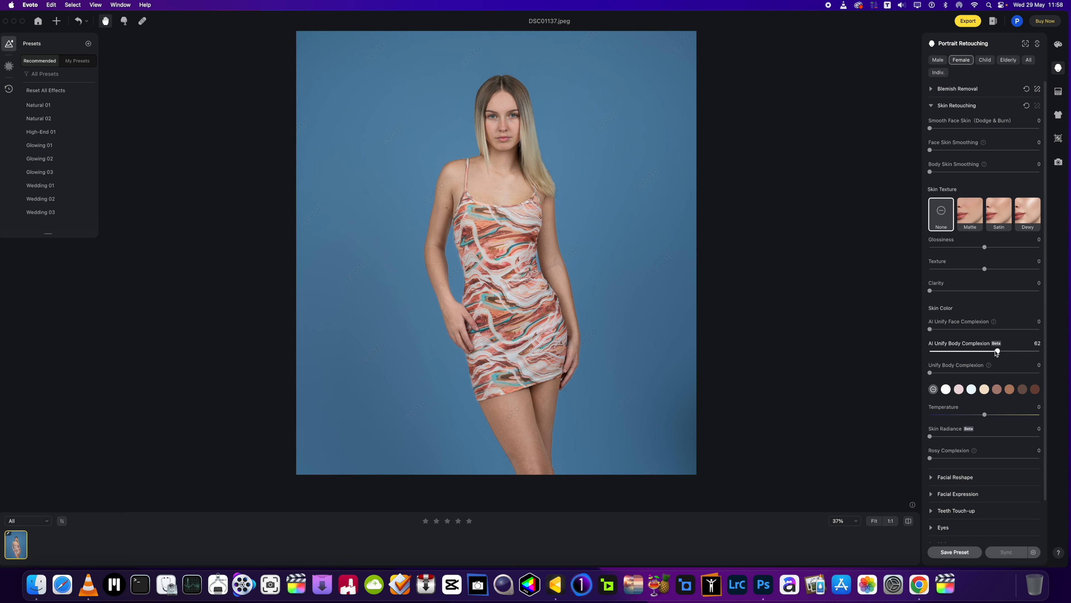
pyautogui.click(1010, 389)
pyautogui.click(997, 389)
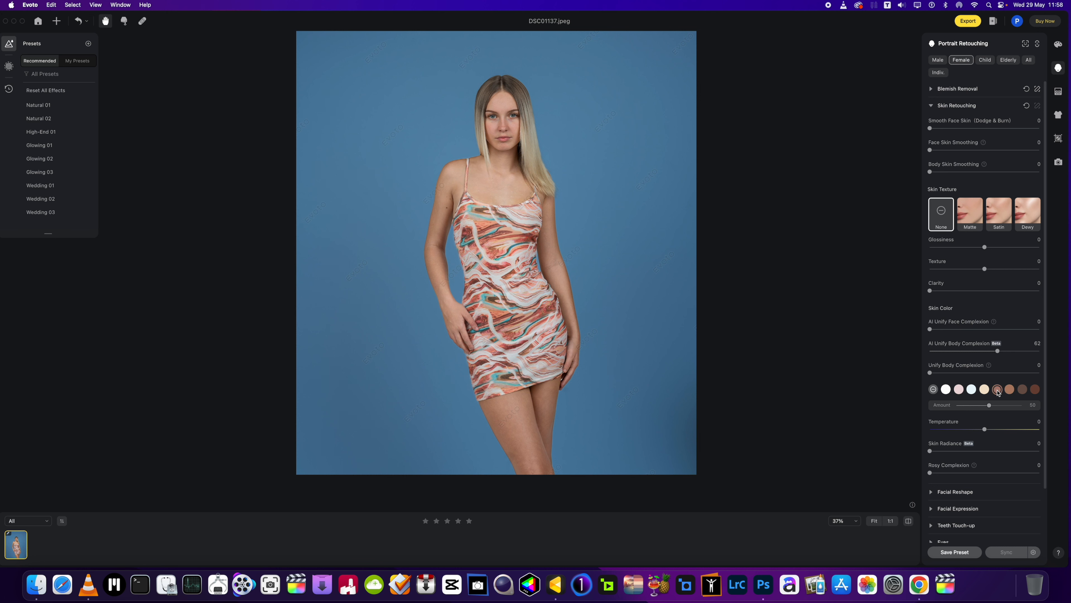
# - Try the two darkest skin color swatches on the model, lowering the darkest one's amount to 27
pyautogui.click(1022, 390)
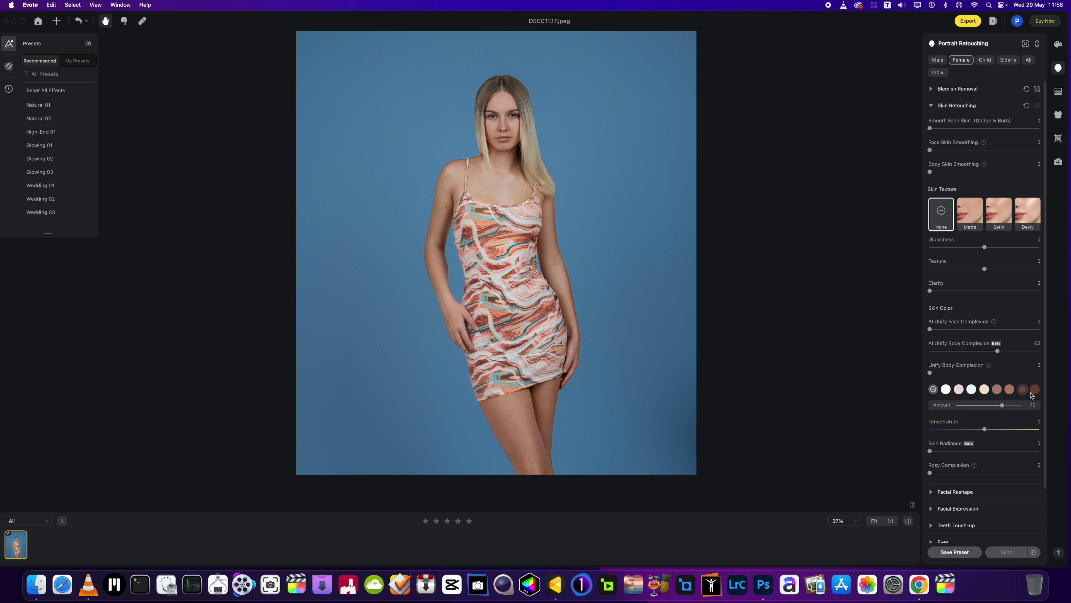
pyautogui.click(1035, 389)
pyautogui.moveTo(989, 405); pyautogui.dragTo(975, 407)
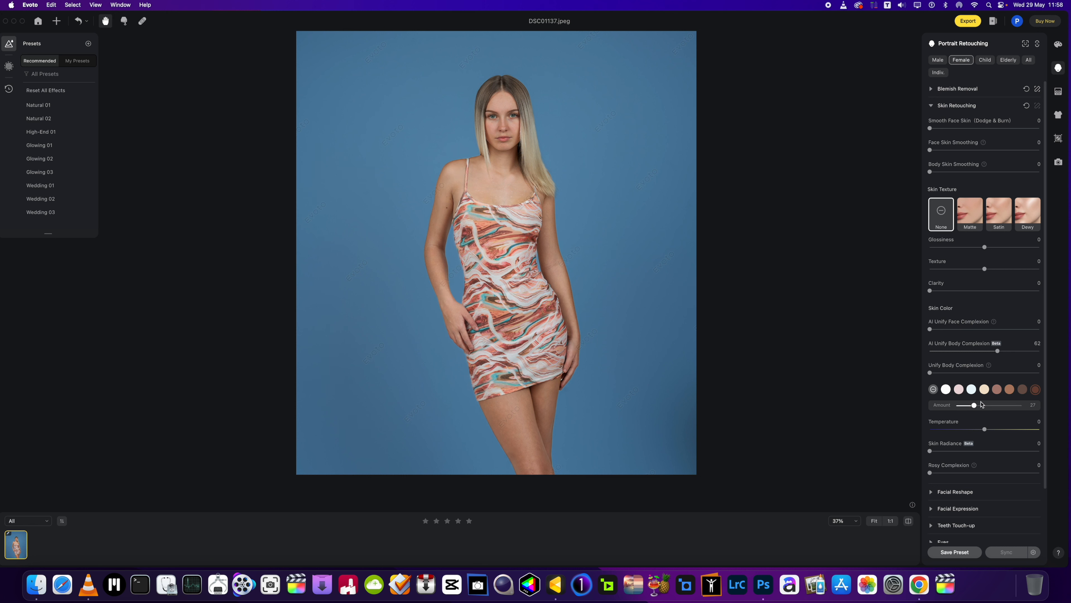
# - Apply the first brown skin color swatch at an amount of 69 and check the skin tone on body and face
pyautogui.click(997, 390)
pyautogui.moveTo(991, 405); pyautogui.dragTo(1003, 406)
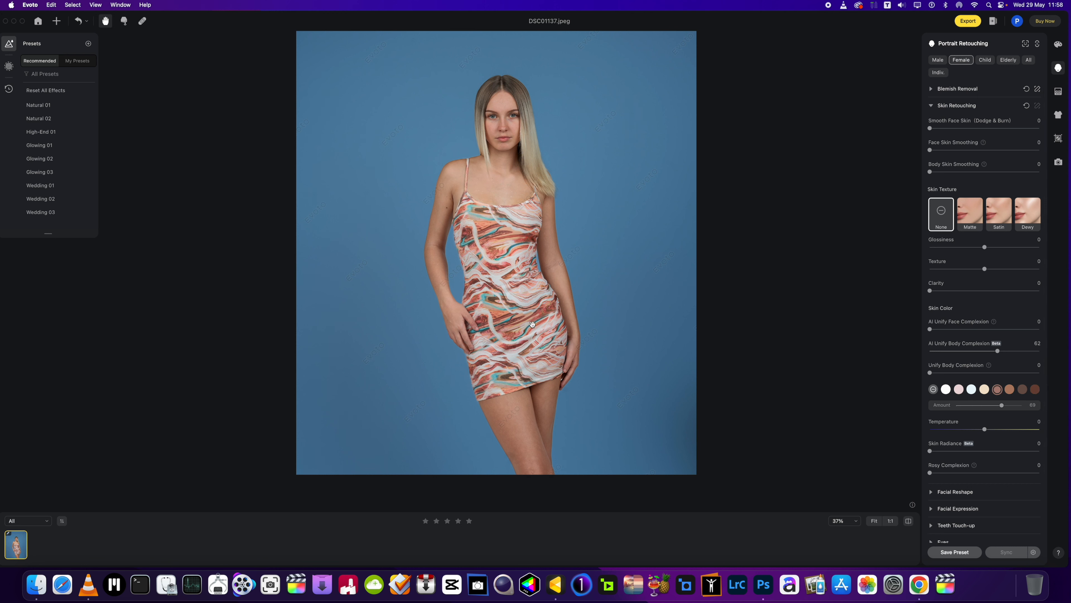
pyautogui.scroll(2, 527, 306)
pyautogui.moveTo(534, 305); pyautogui.dragTo(573, 382)
pyautogui.scroll(-2, 573, 387)
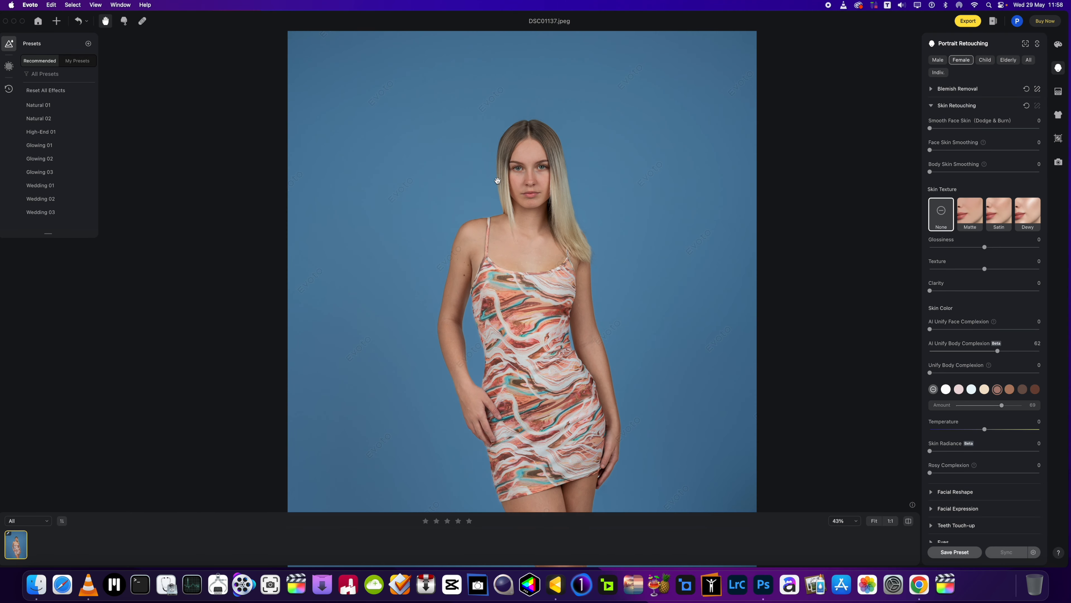
pyautogui.scroll(5, 498, 181)
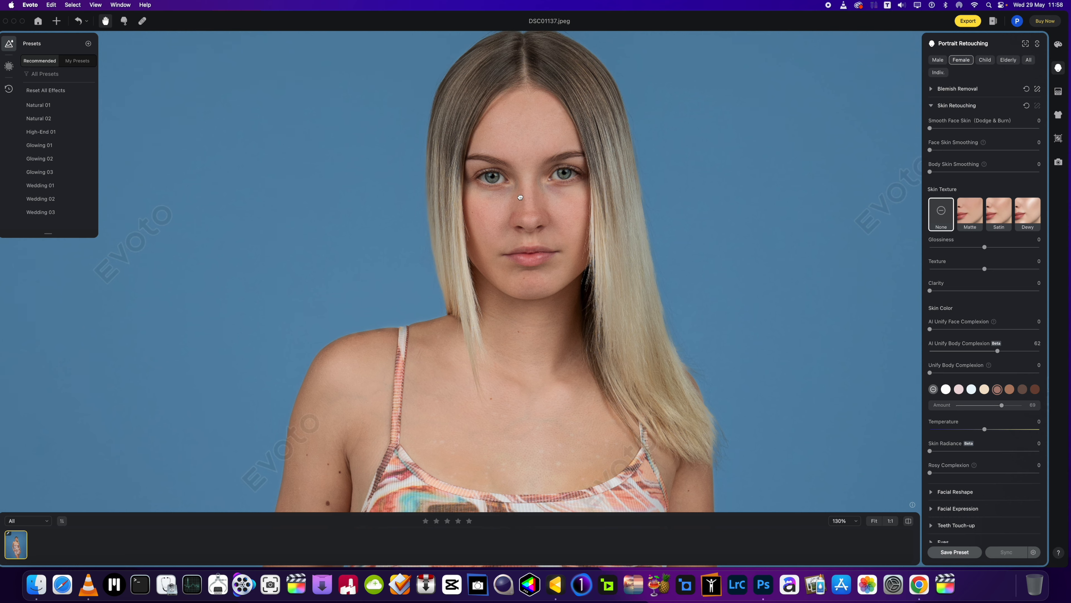
pyautogui.scroll(-3, 520, 197)
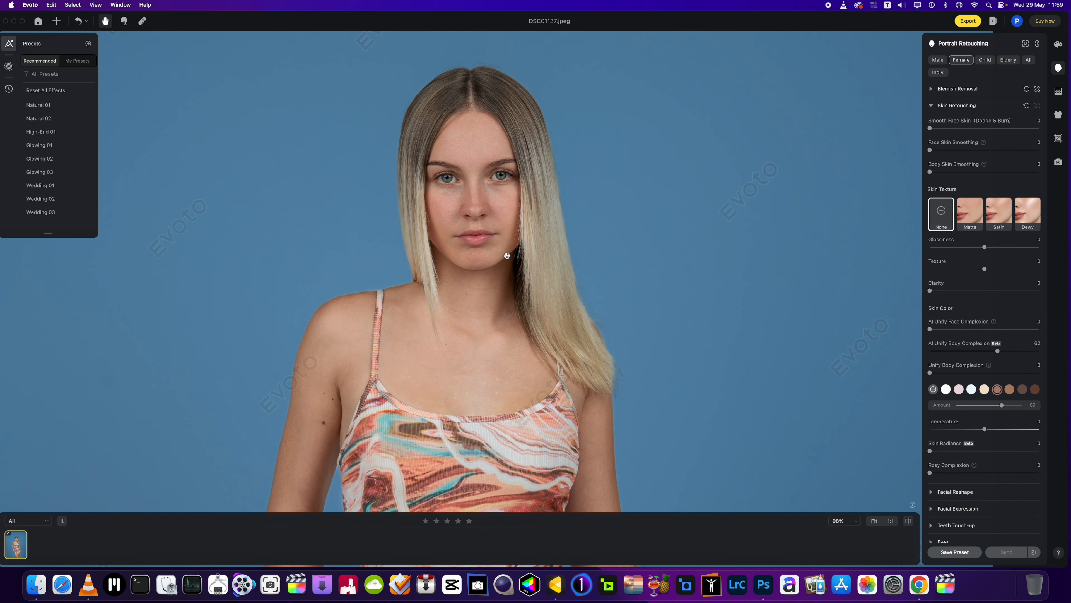
# - Set the brightness of both eyes to 21 in the eye retouching settings
pyautogui.scroll(-3, 1008, 444)
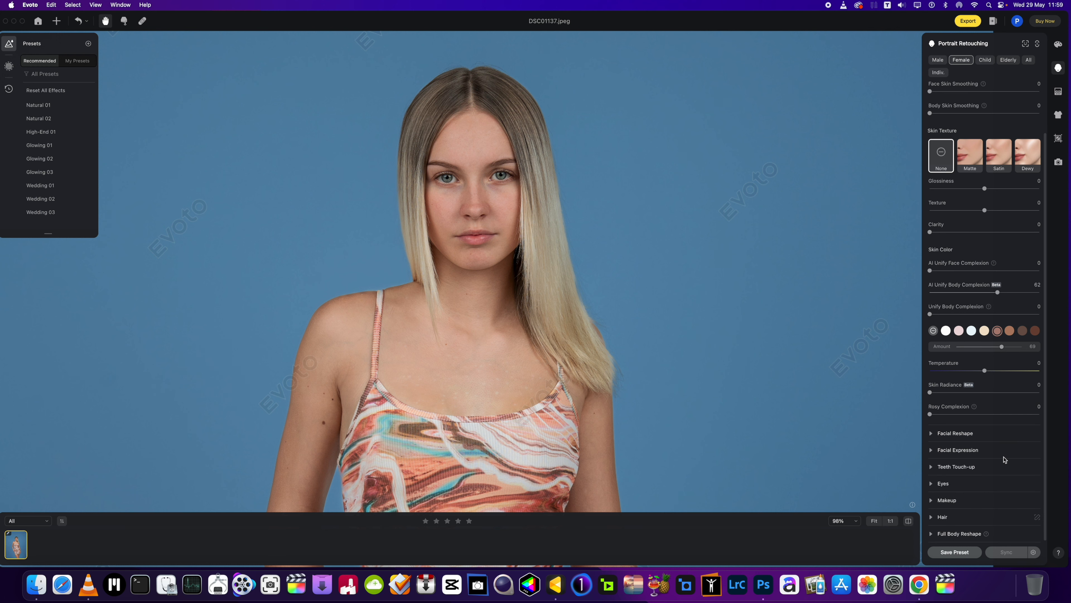
pyautogui.click(932, 484)
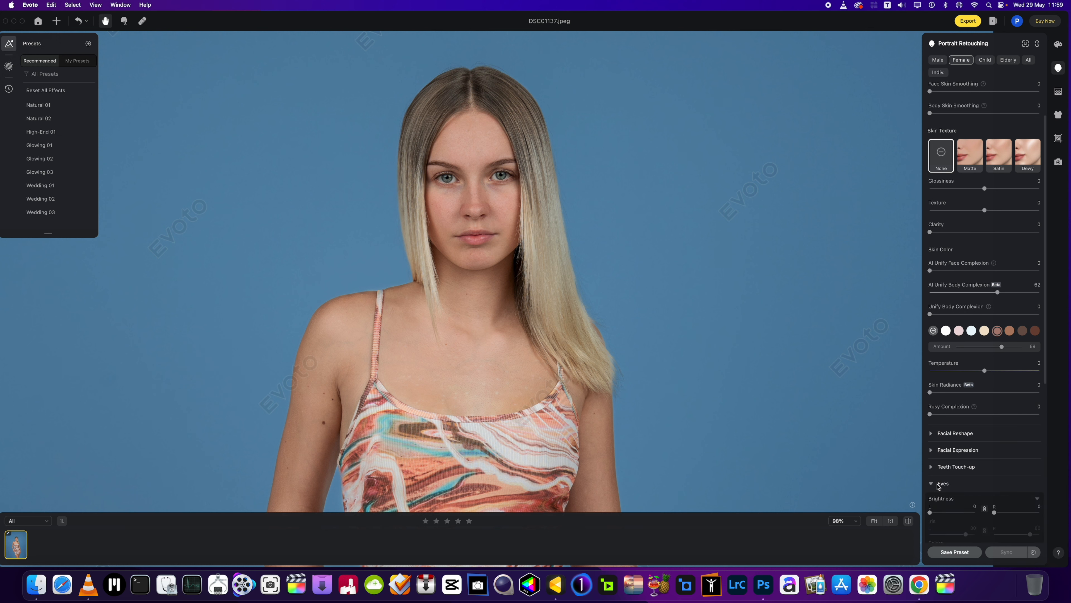
pyautogui.scroll(-4, 950, 452)
pyautogui.moveTo(930, 437); pyautogui.dragTo(994, 438)
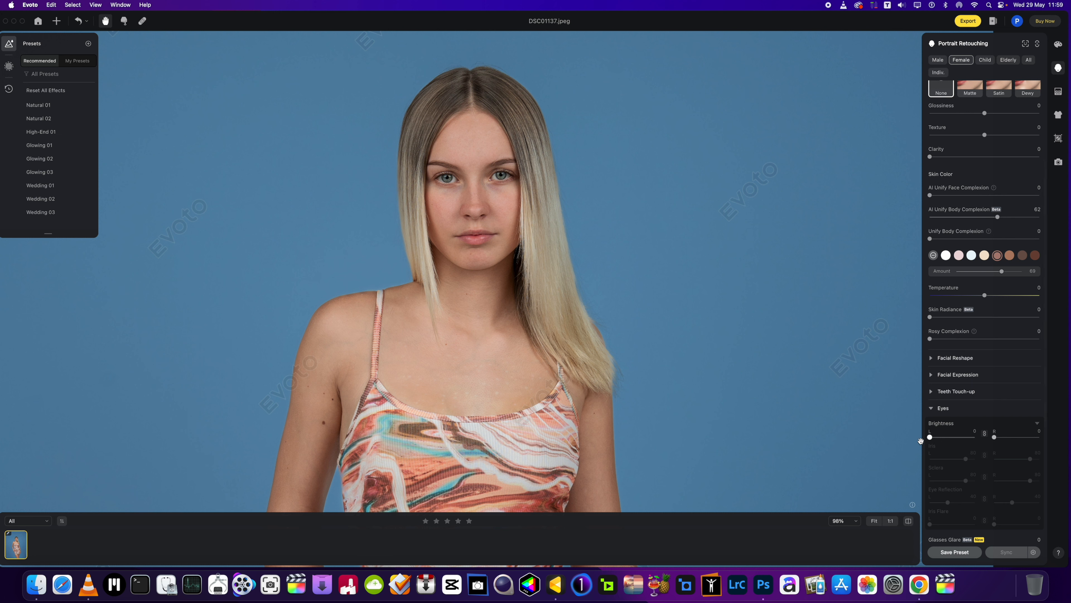
pyautogui.moveTo(975, 437); pyautogui.dragTo(945, 441)
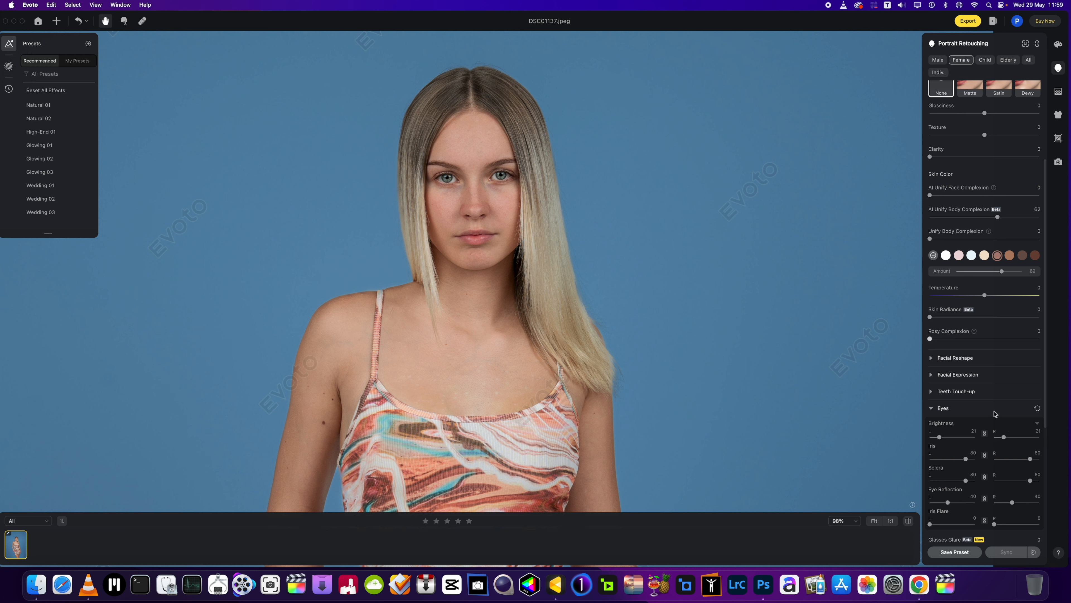
# - Apply eyelash makeup style 06 with both the upper and lower lash amounts at 100
pyautogui.scroll(-5, 974, 262)
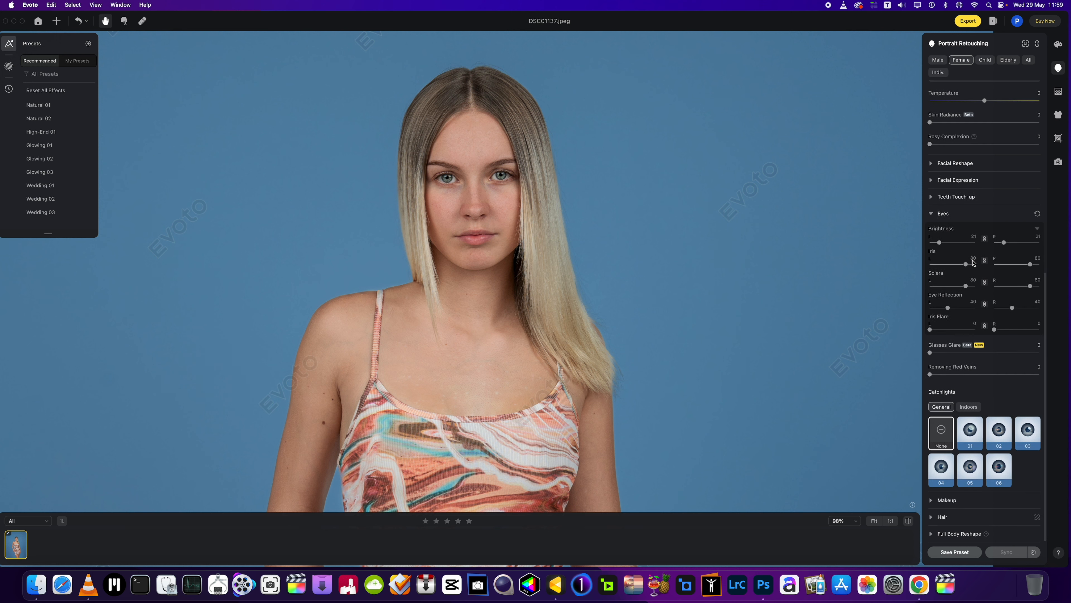
pyautogui.click(932, 500)
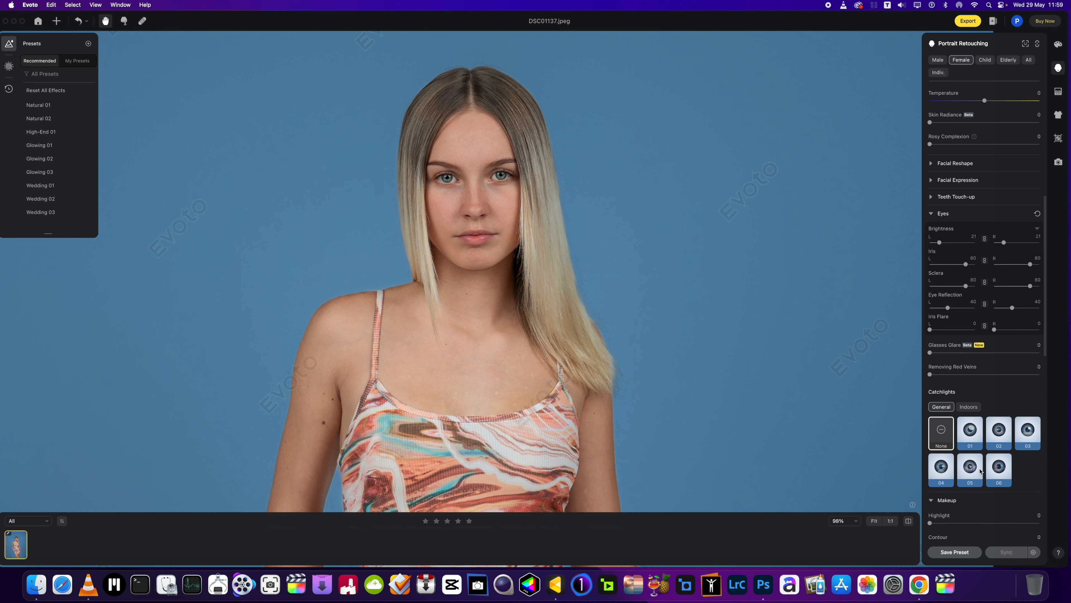
pyautogui.scroll(-9, 979, 470)
pyautogui.scroll(-3, 981, 469)
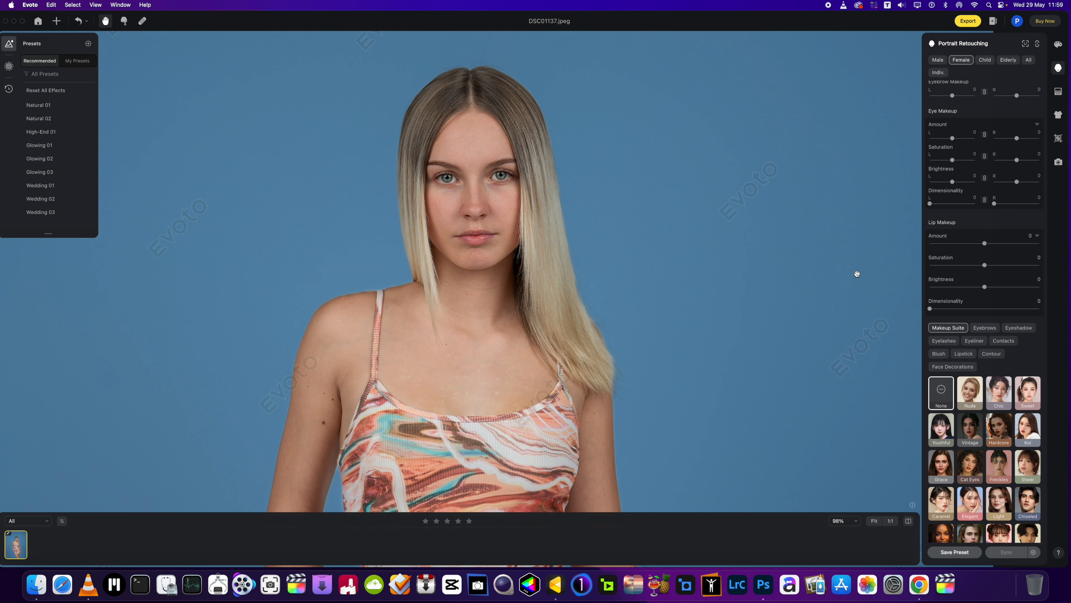
pyautogui.click(944, 341)
pyautogui.click(1002, 454)
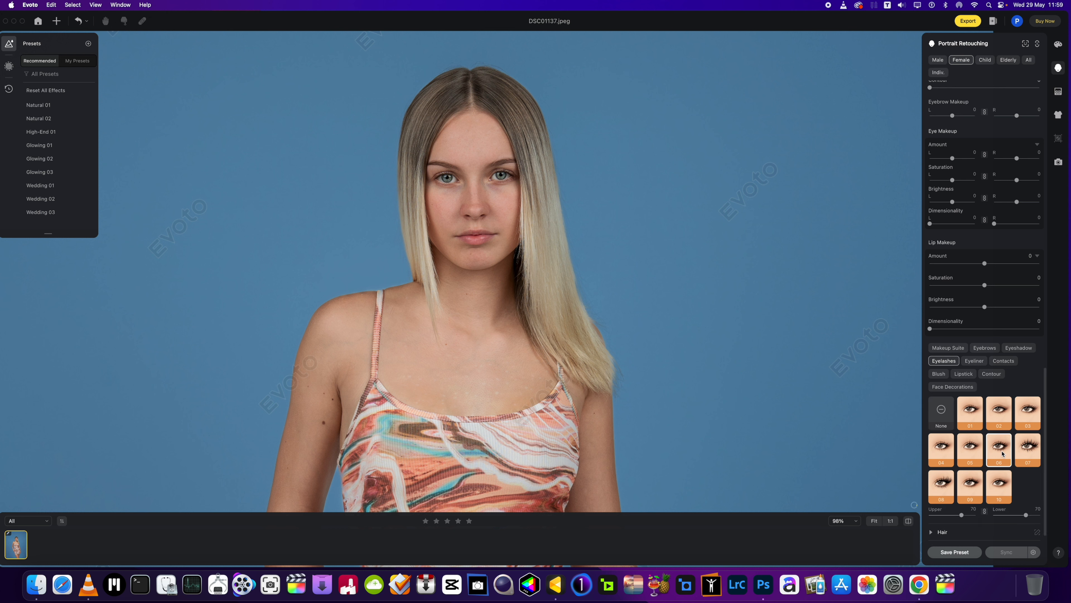
pyautogui.click(1028, 454)
pyautogui.click(1003, 457)
pyautogui.moveTo(1027, 512); pyautogui.dragTo(1040, 515)
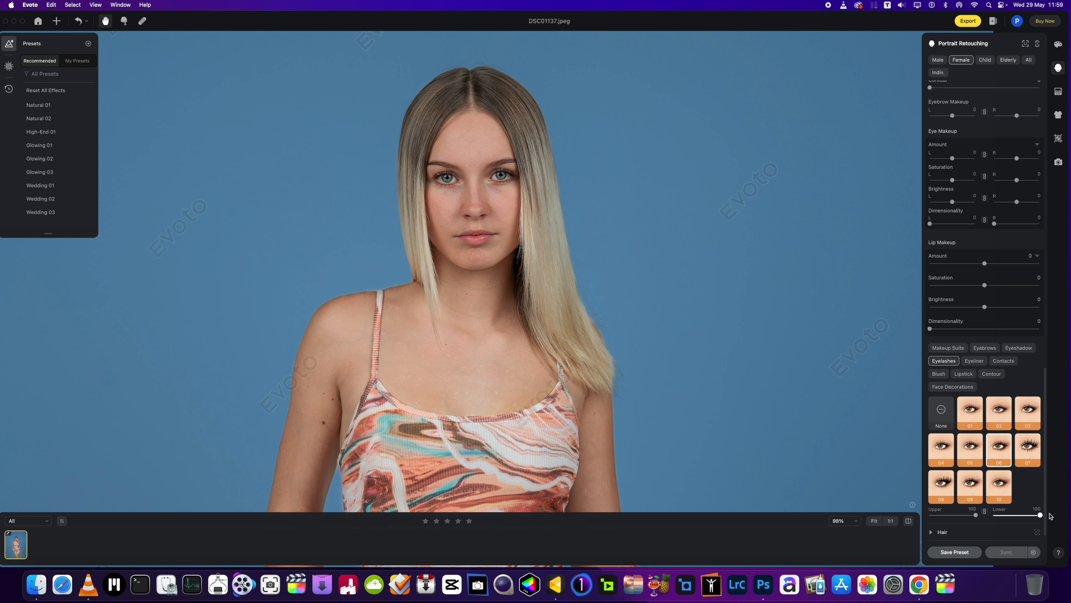
# - Apply lipstick 07 with a Glossy texture and reduce its amount for a subtle lip color
pyautogui.click(963, 375)
pyautogui.click(1017, 457)
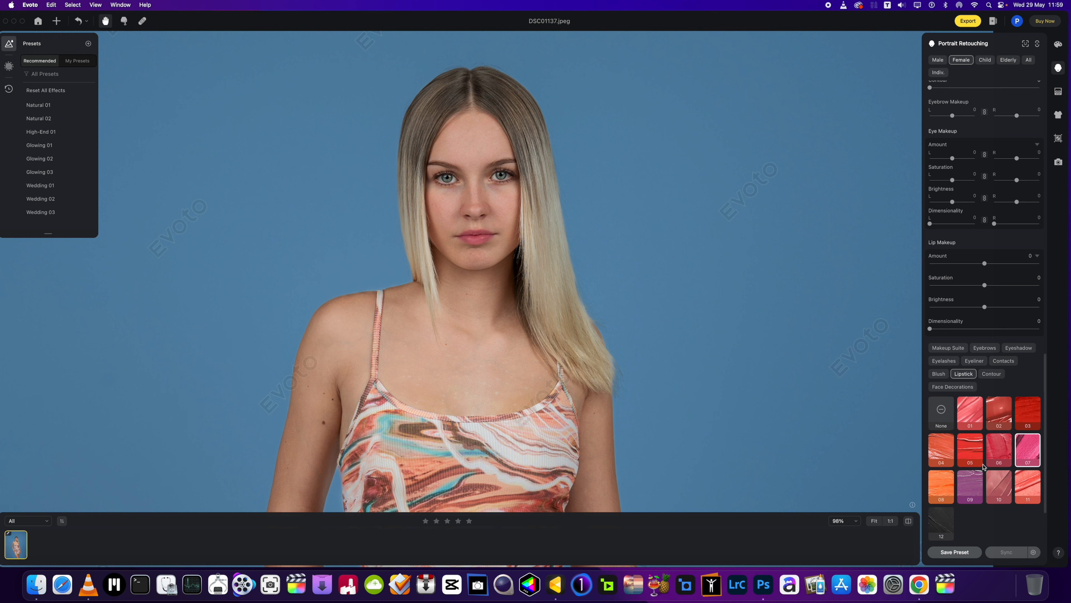
pyautogui.scroll(-2, 978, 447)
pyautogui.click(969, 513)
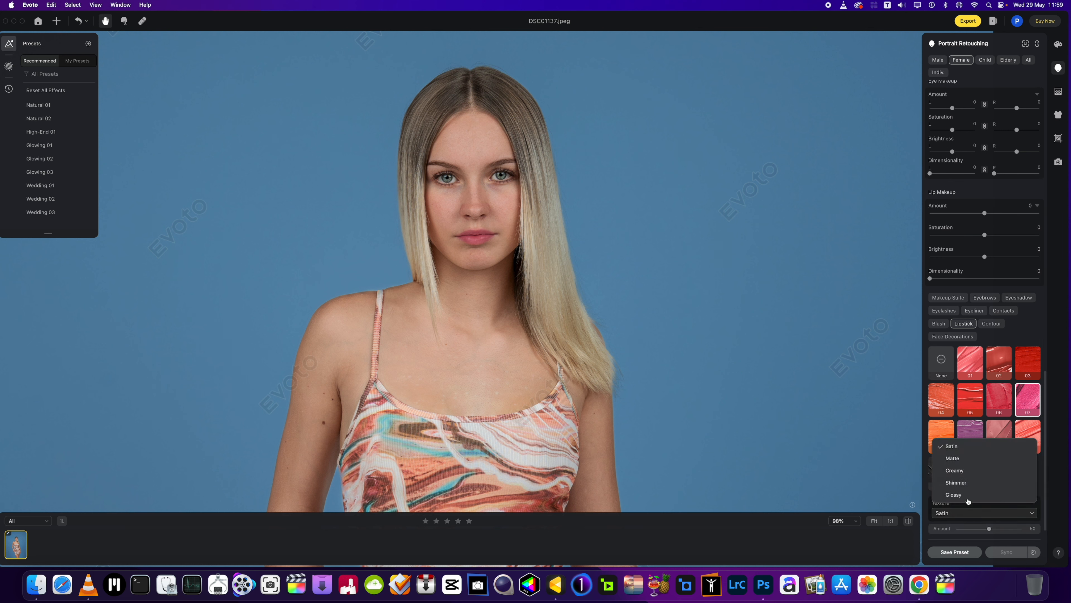
pyautogui.click(968, 499)
pyautogui.scroll(-1, 974, 502)
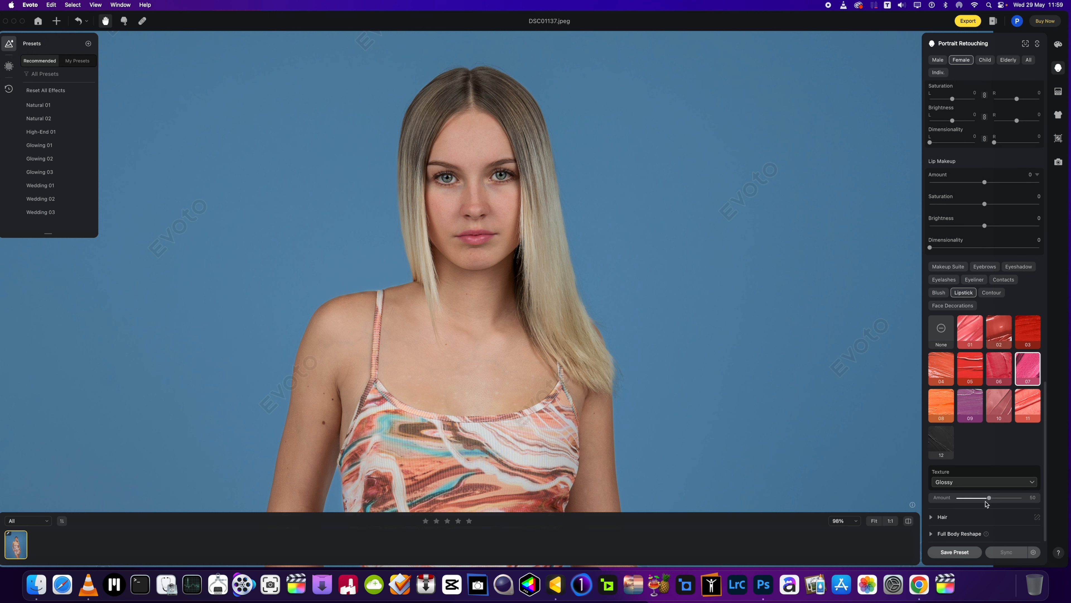
pyautogui.moveTo(987, 499); pyautogui.dragTo(957, 503)
pyautogui.moveTo(963, 498); pyautogui.dragTo(971, 499)
# - Apply contour makeup style 06 to the model's face
pyautogui.click(986, 291)
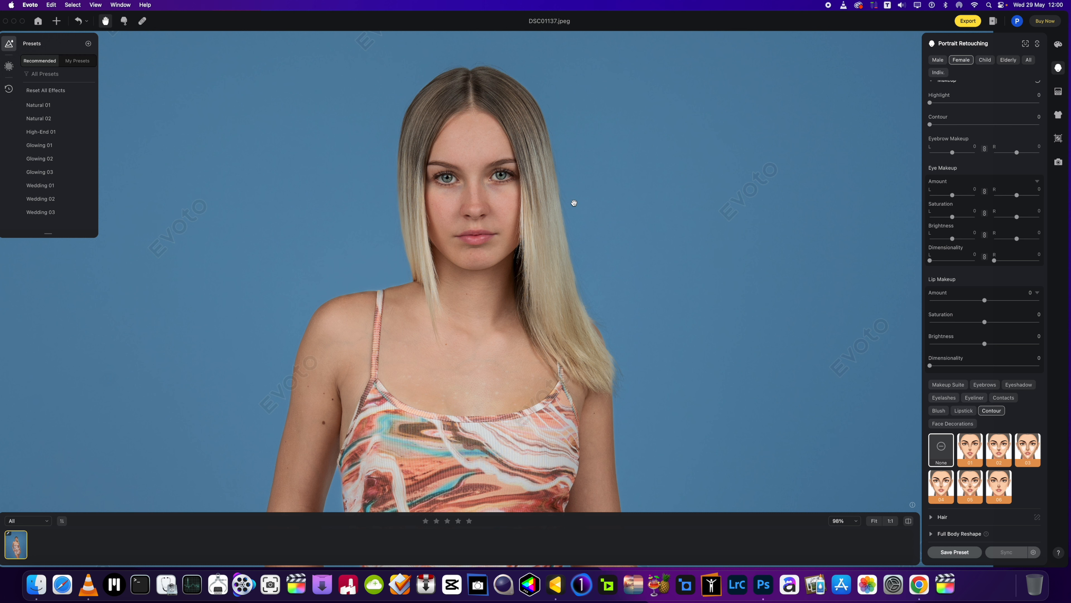
pyautogui.click(997, 491)
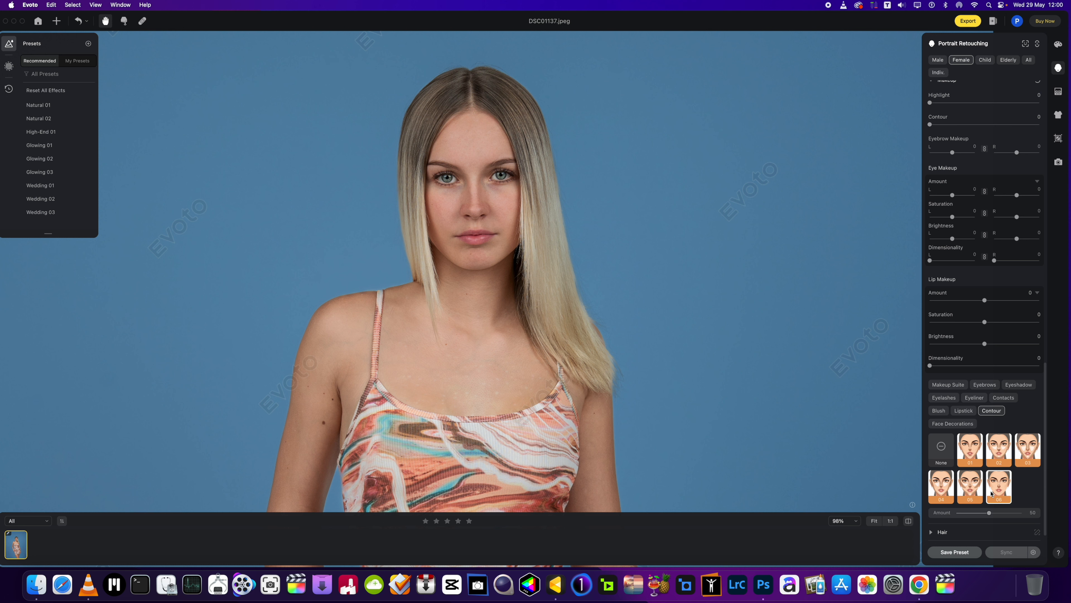
pyautogui.moveTo(989, 513)
pyautogui.mouseDown()
pyautogui.moveTo(969, 518)
pyautogui.moveTo(1016, 519)
pyautogui.moveTo(975, 522)
pyautogui.moveTo(989, 522)
pyautogui.mouseUp()
# - Look through the eyebrow makeup styles and the other portrait retouching settings for a suitable eyebrow adjustment
pyautogui.click(981, 388)
pyautogui.scroll(5, 987, 338)
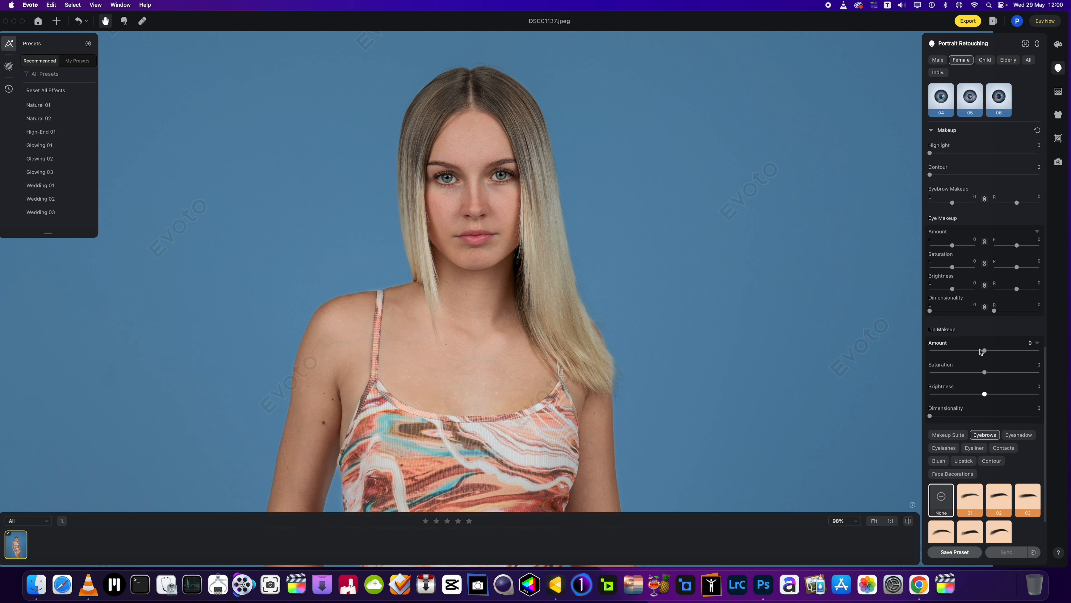
pyautogui.scroll(9, 970, 253)
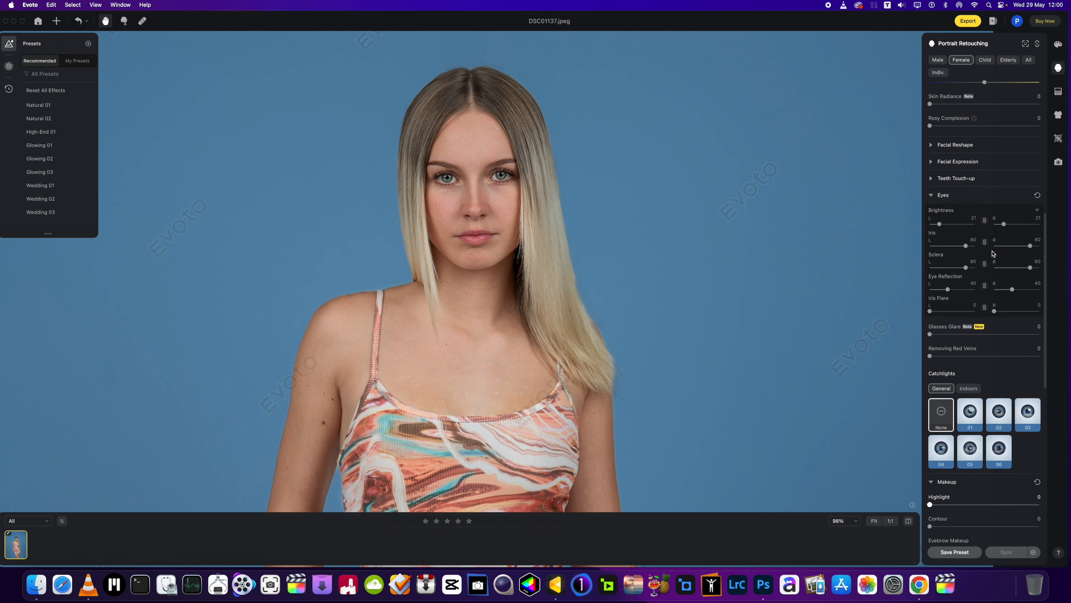
pyautogui.scroll(3, 940, 250)
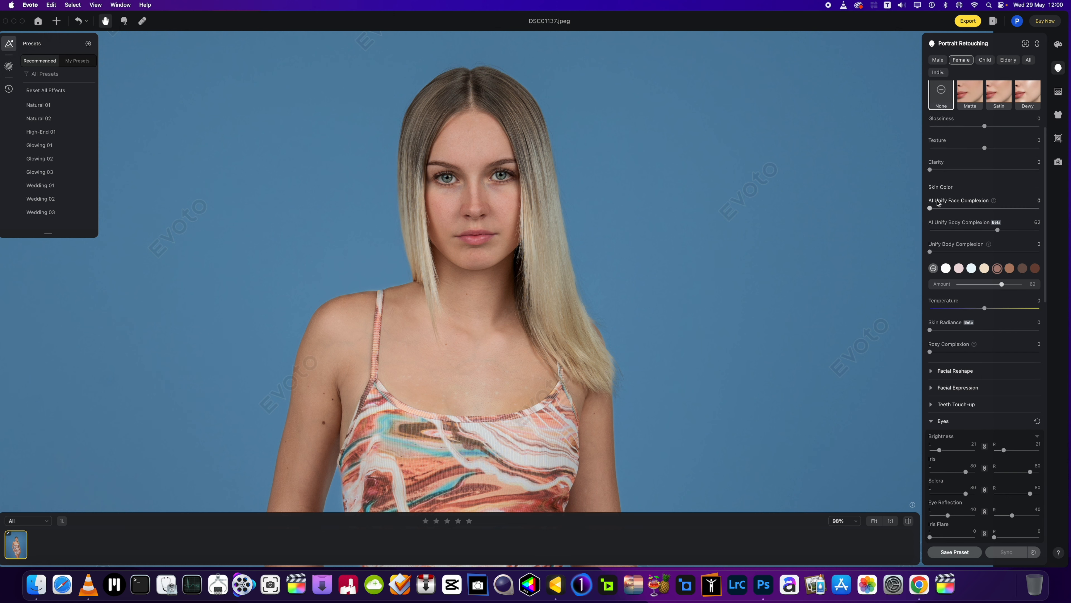
pyautogui.scroll(-8, 935, 292)
pyautogui.scroll(-8, 935, 292)
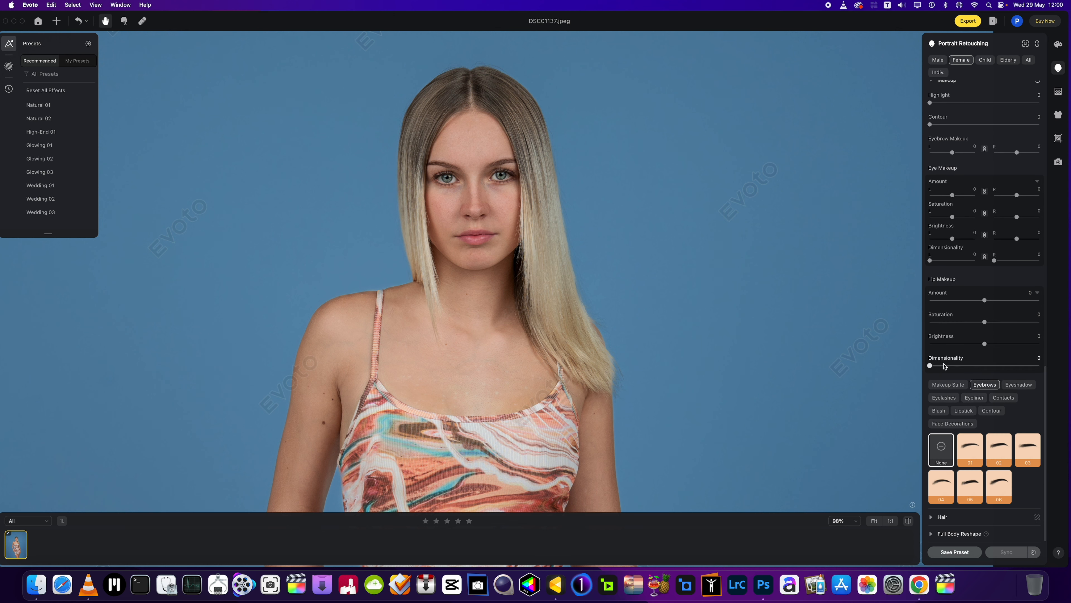
pyautogui.scroll(10, 969, 349)
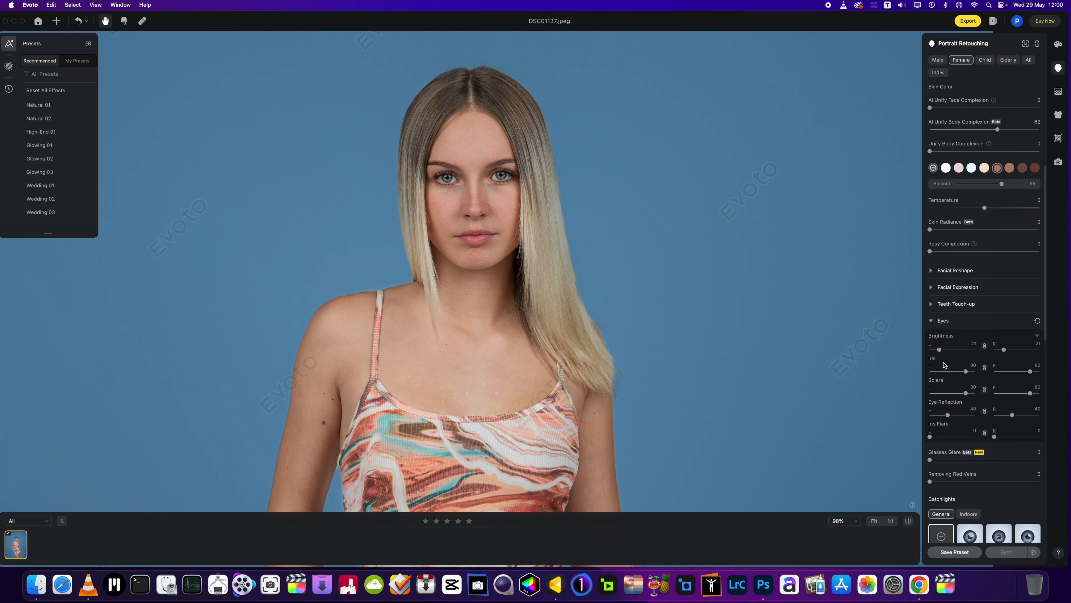
pyautogui.scroll(6, 944, 363)
pyautogui.scroll(2, 944, 356)
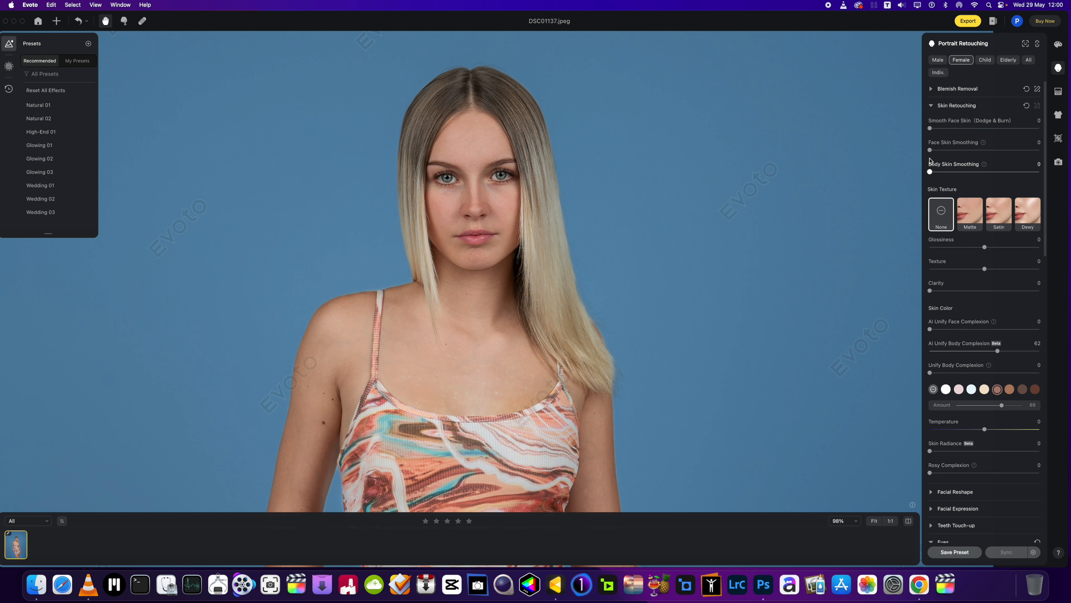
# - Collapse the skin and eye settings, and set the Thickness of both eyebrows to 24 in the facial reshape settings
pyautogui.click(932, 106)
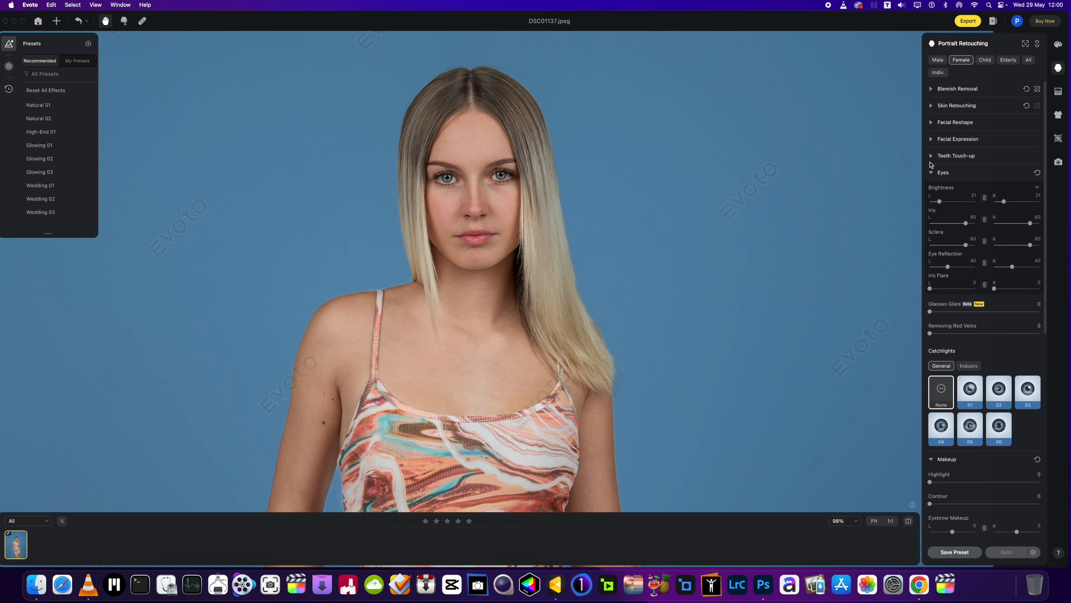
pyautogui.click(931, 173)
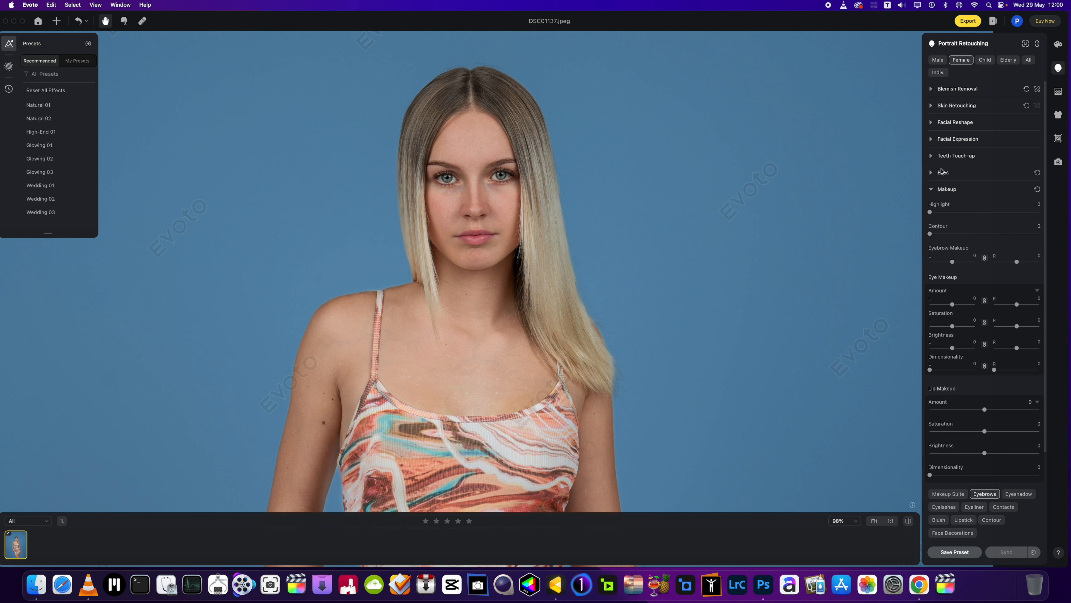
pyautogui.click(931, 123)
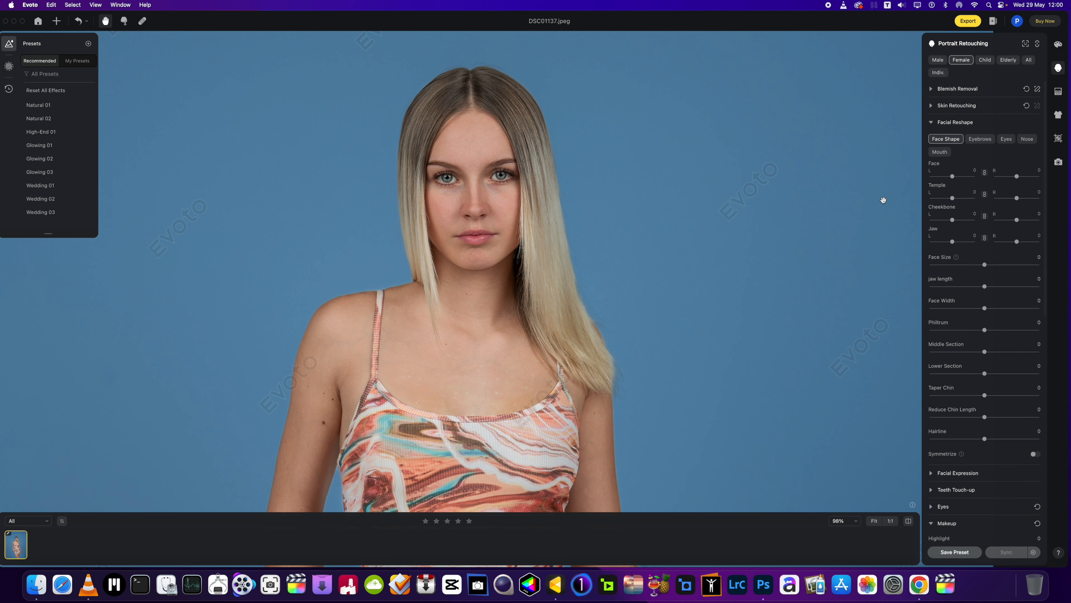
pyautogui.click(980, 139)
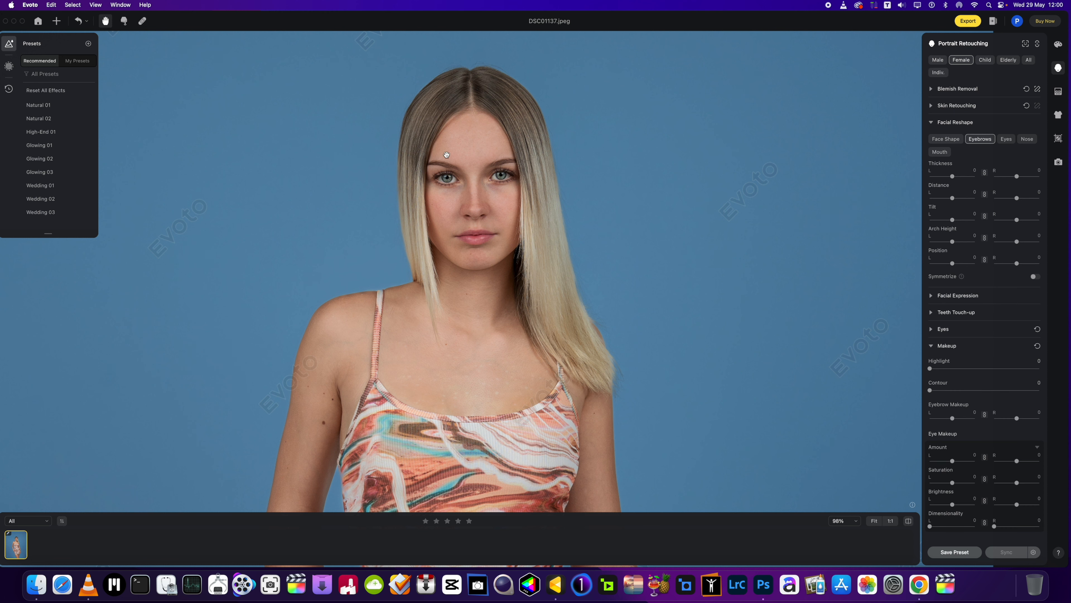
pyautogui.moveTo(952, 176); pyautogui.dragTo(958, 176)
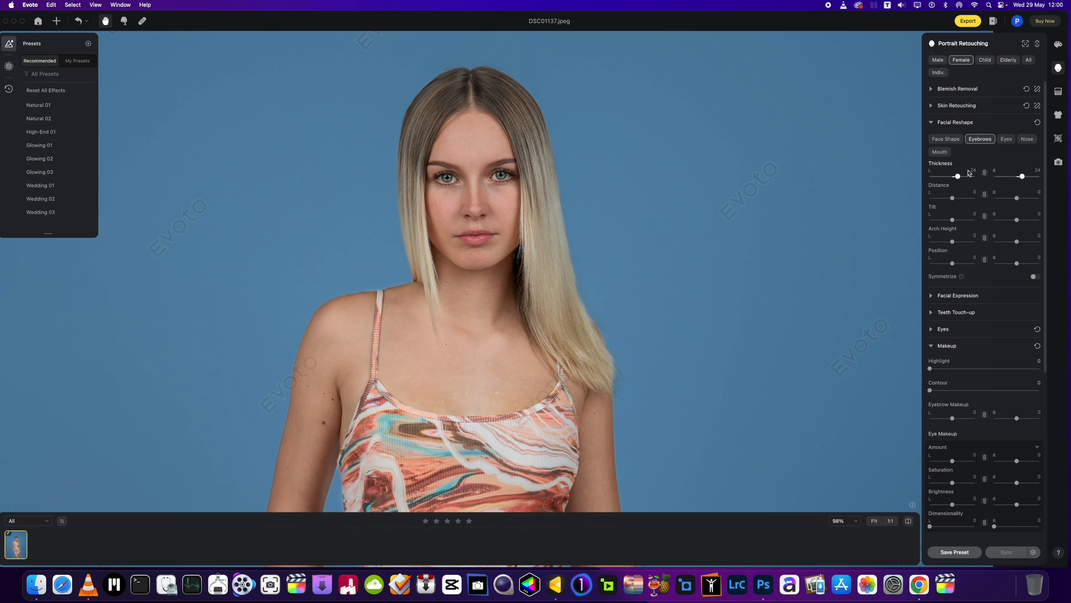
# - Set only the right Full Eye Size to 13, and enable Symmetrize with Facial Symmetry at 66
pyautogui.click(1006, 139)
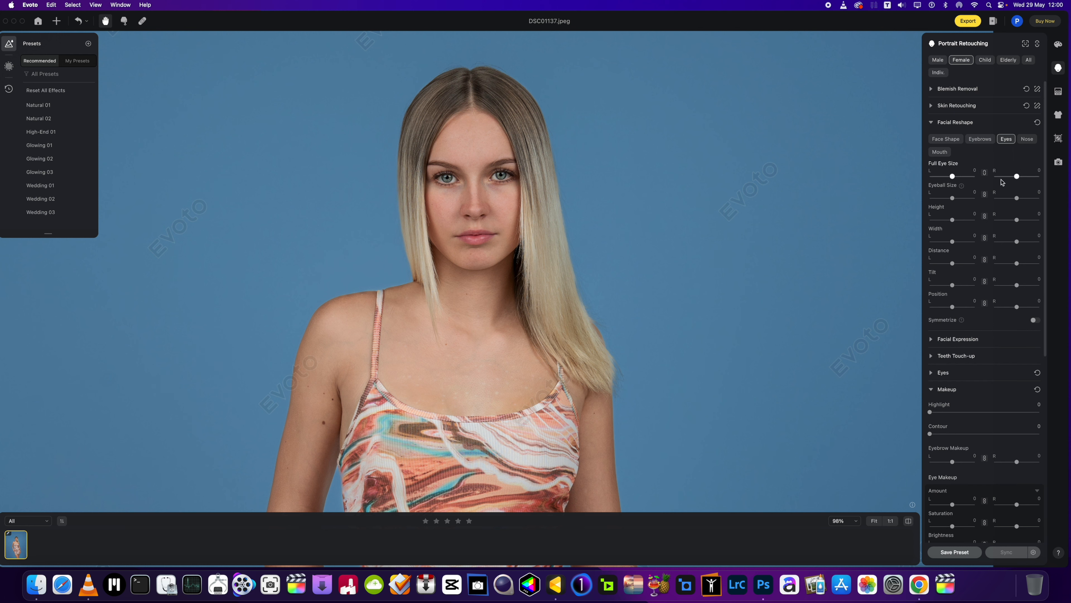
pyautogui.moveTo(1019, 178); pyautogui.dragTo(1018, 179)
pyautogui.click(1035, 320)
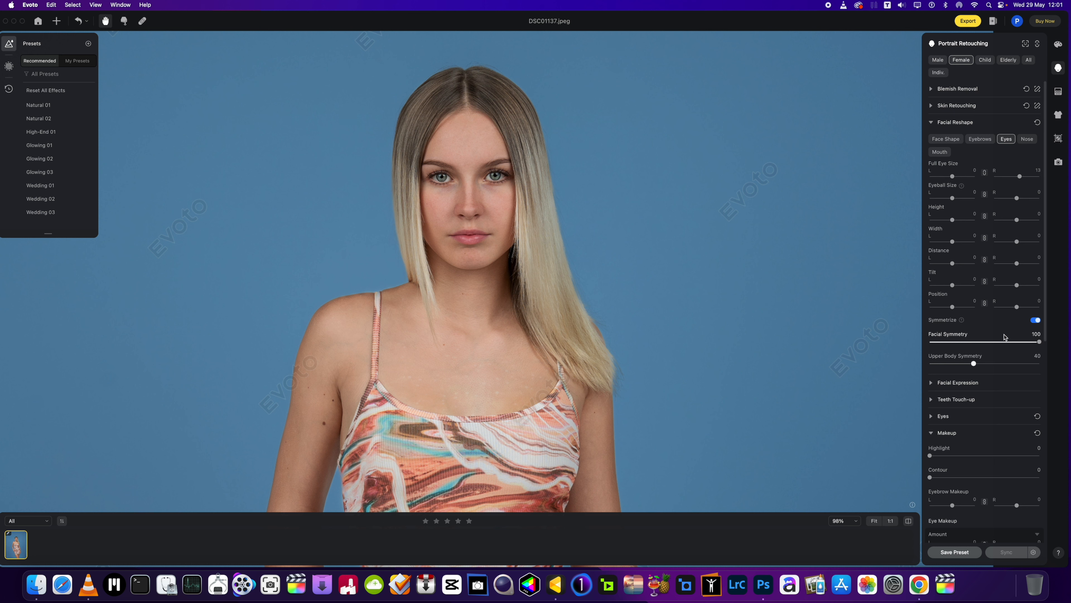
pyautogui.moveTo(1040, 343); pyautogui.dragTo(875, 352)
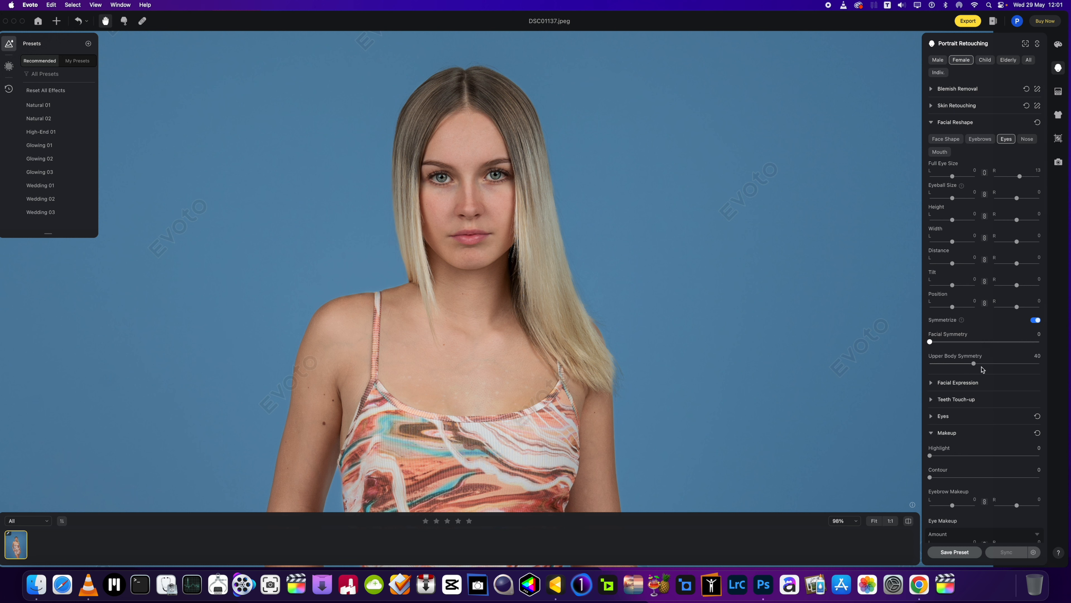
pyautogui.moveTo(828, 379); pyautogui.dragTo(1005, 373)
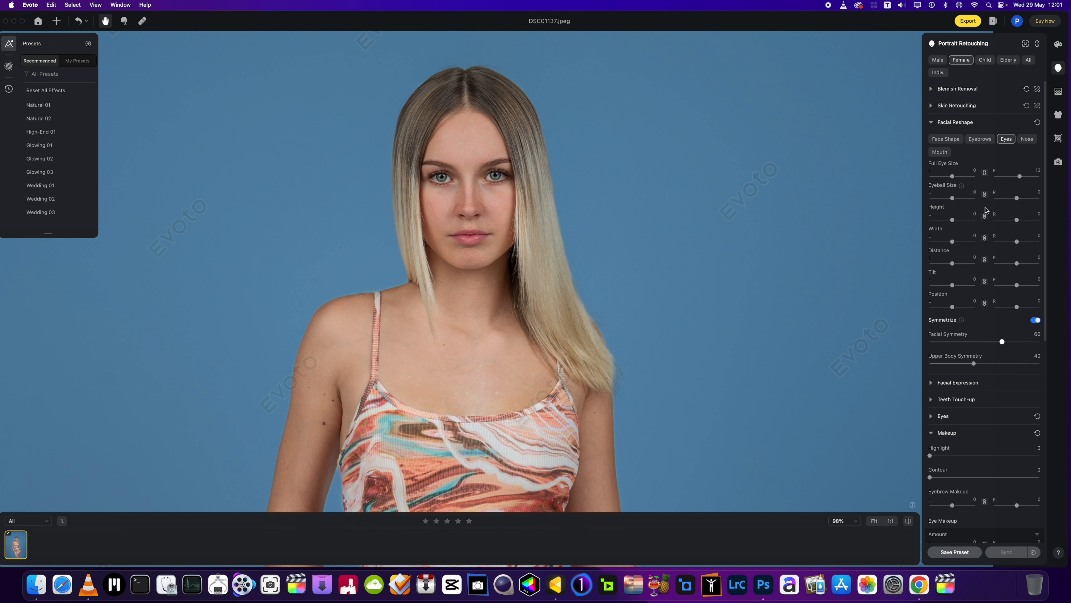
# - Collapse the facial reshape settings, try face decoration styles 05, 01 and 02, and apply style 03 with Amount 71
pyautogui.click(931, 125)
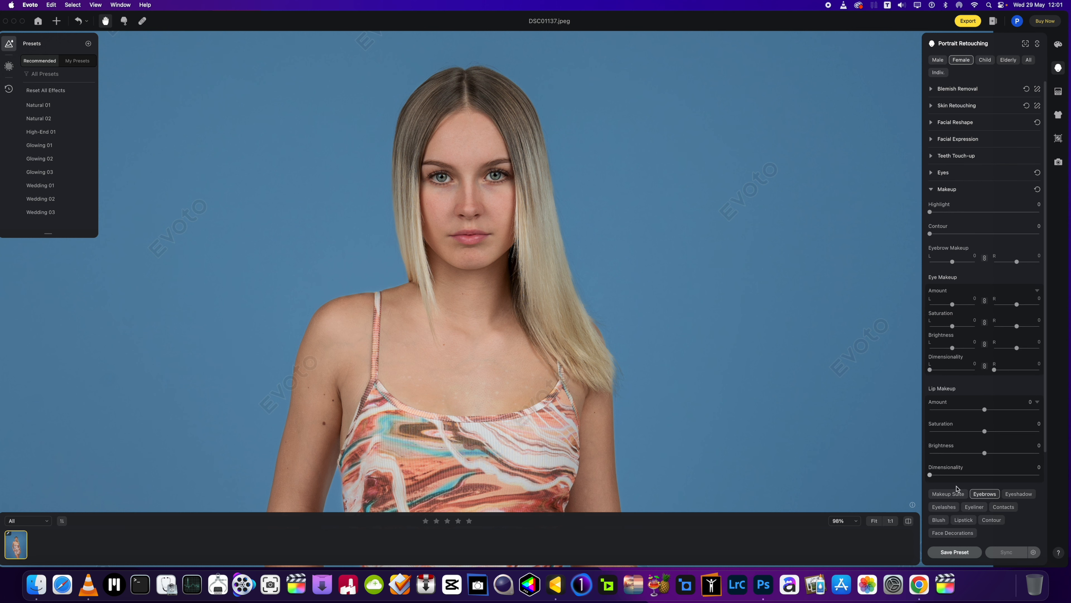
pyautogui.scroll(-2, 957, 489)
pyautogui.click(945, 483)
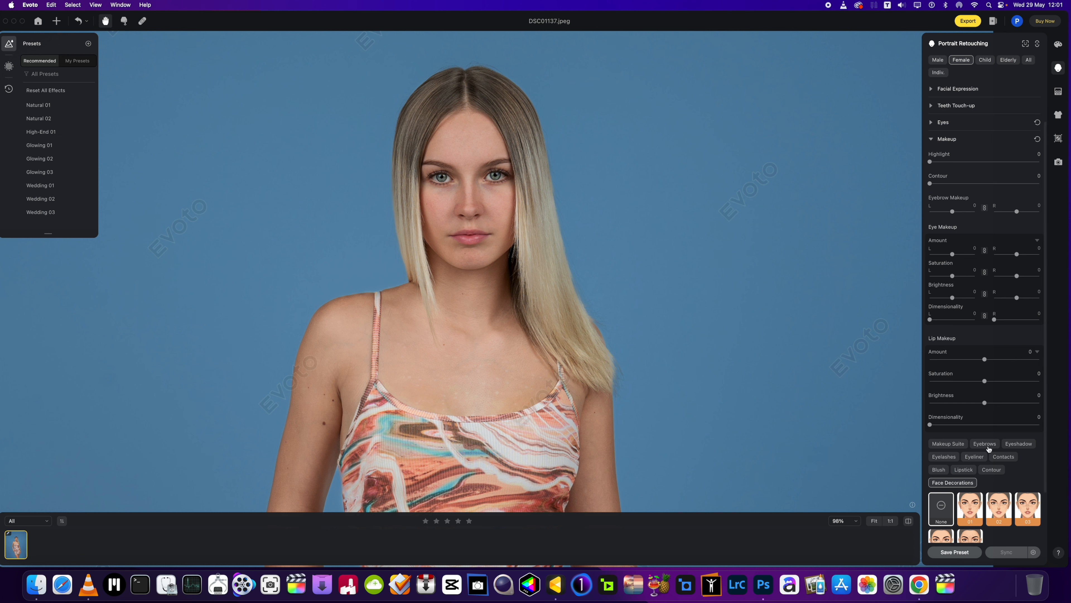
pyautogui.scroll(-2, 975, 484)
pyautogui.click(971, 497)
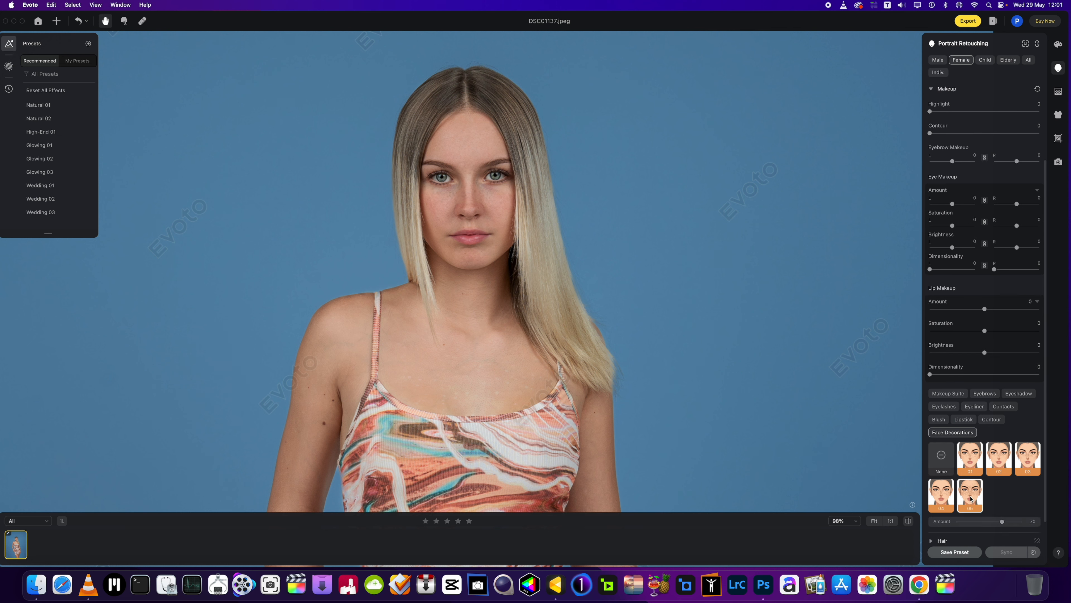
pyautogui.click(972, 468)
pyautogui.click(1004, 461)
pyautogui.moveTo(1002, 521); pyautogui.dragTo(1013, 523)
pyautogui.click(1022, 466)
pyautogui.moveTo(1002, 522)
pyautogui.mouseDown()
pyautogui.moveTo(1015, 523)
pyautogui.moveTo(1004, 526)
pyautogui.mouseUp()
# - Examine the retouched face up close, compare it with the original photo, and review the whole figure
pyautogui.scroll(-3, 491, 285)
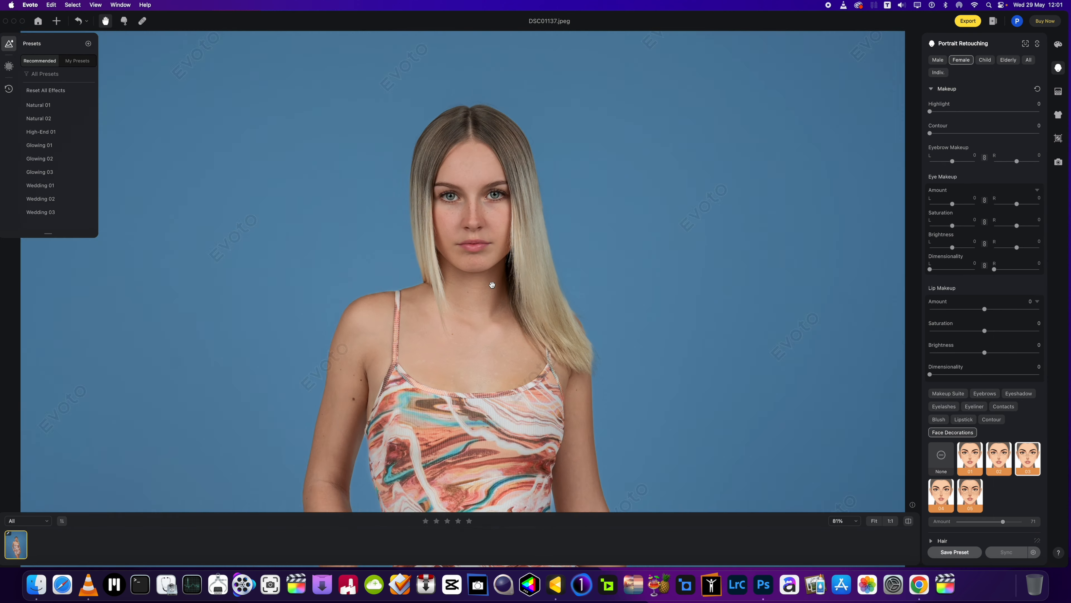
pyautogui.scroll(5, 492, 285)
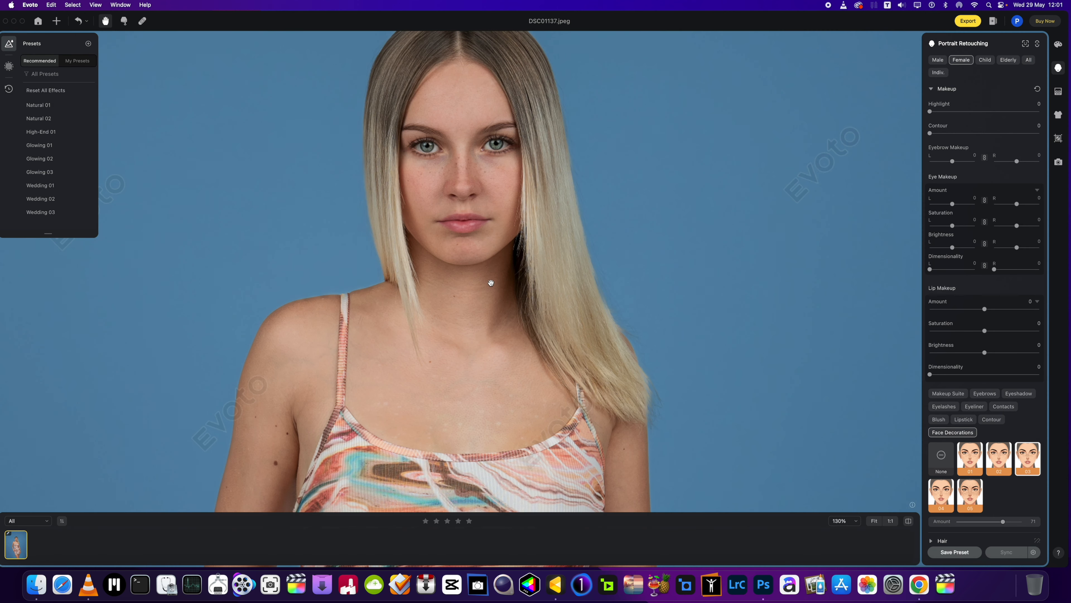
pyautogui.click(908, 522)
pyautogui.click(907, 524)
pyautogui.click(906, 524)
pyautogui.scroll(-8, 494, 257)
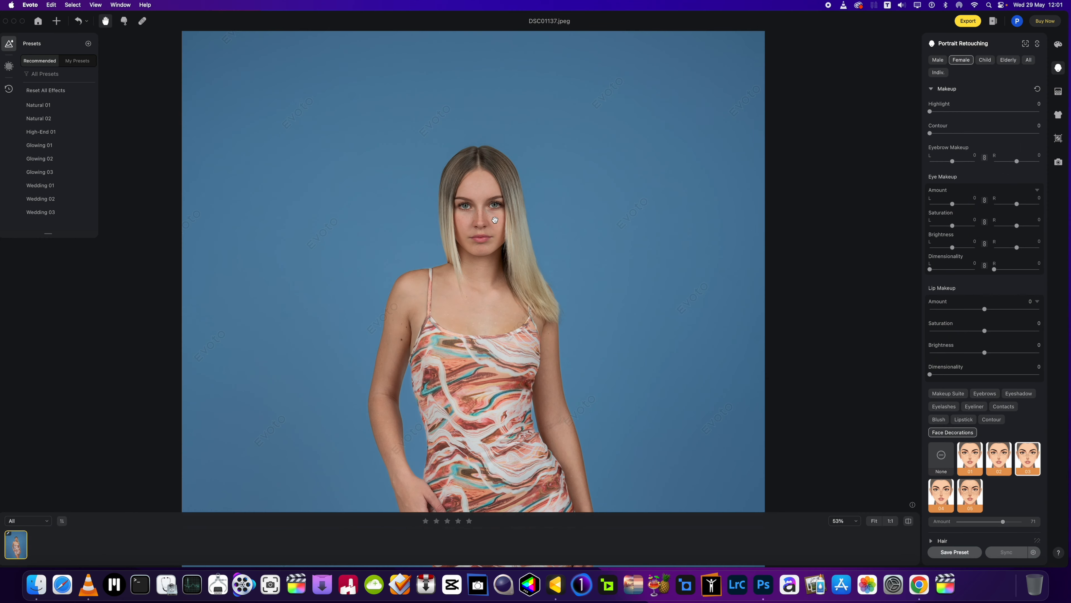
pyautogui.scroll(-5, 473, 245)
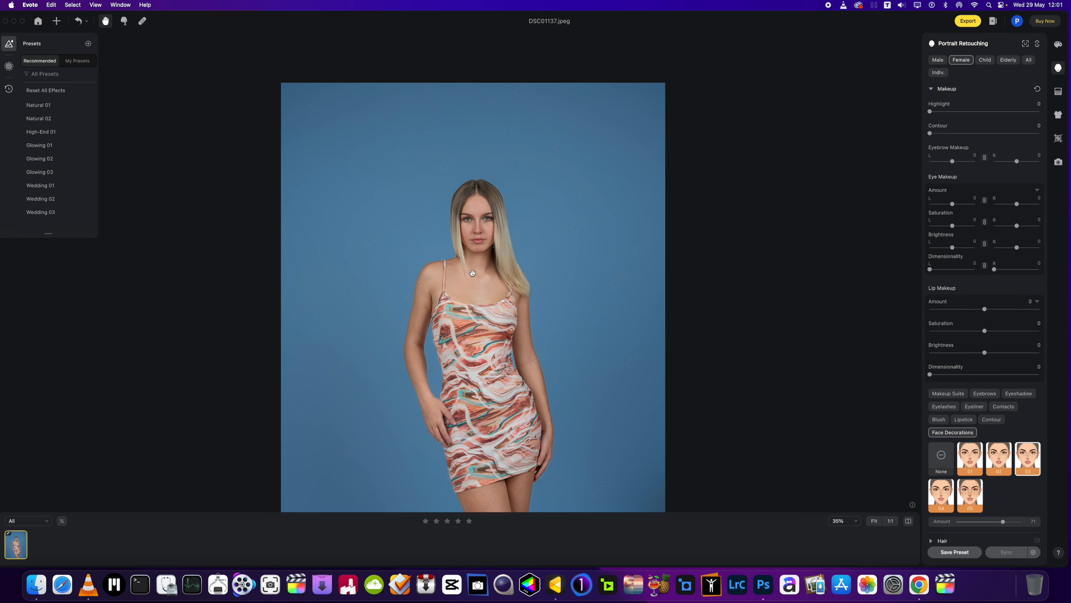
pyautogui.moveTo(473, 274); pyautogui.dragTo(495, 239)
pyautogui.scroll(3, 501, 274)
pyautogui.scroll(-4, 501, 274)
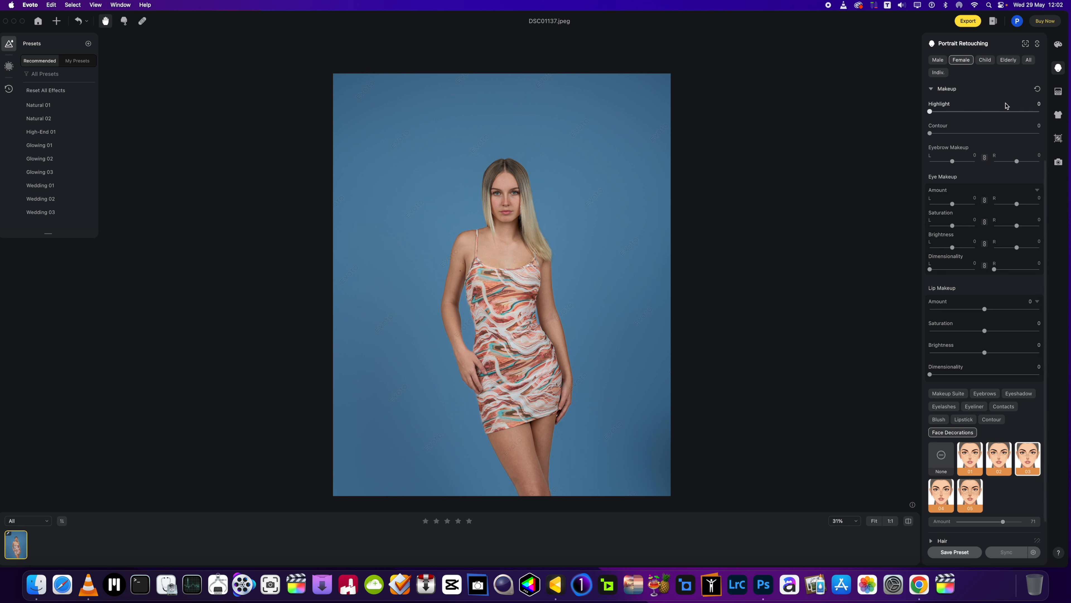
# - Expand the Full Body Reshape settings and set AI Reshape to 5, Body to 4 and Height to 14
pyautogui.scroll(-1, 1011, 457)
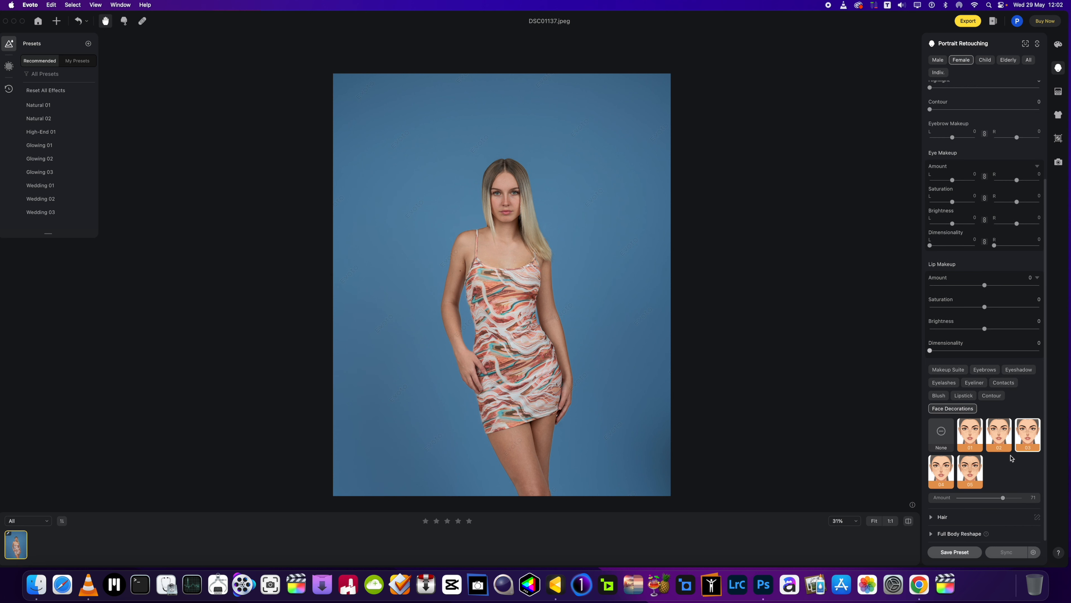
pyautogui.click(931, 533)
pyautogui.scroll(-8, 1008, 307)
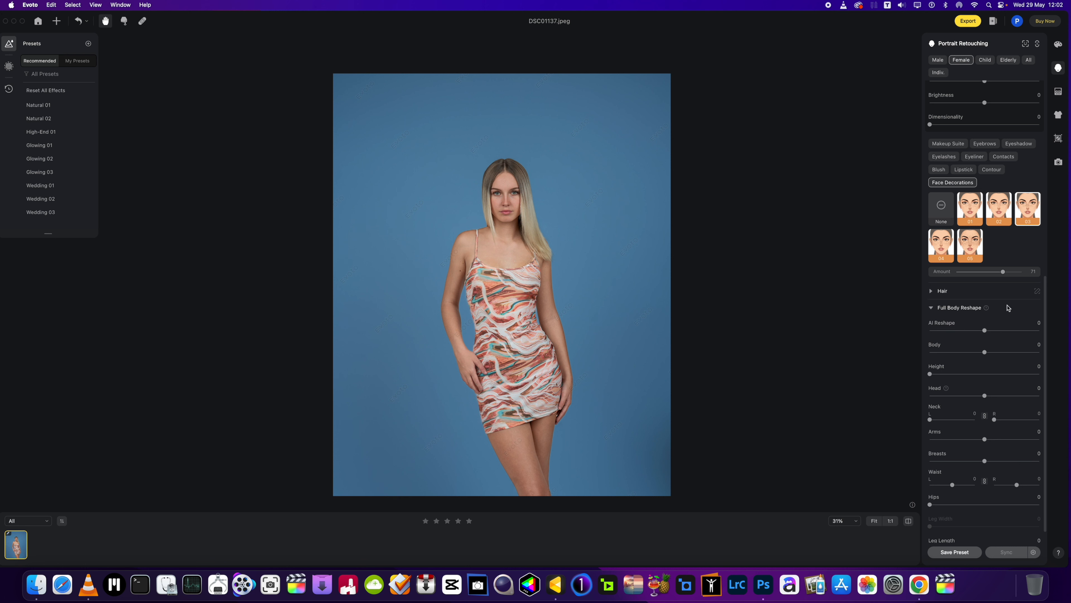
pyautogui.click(985, 330)
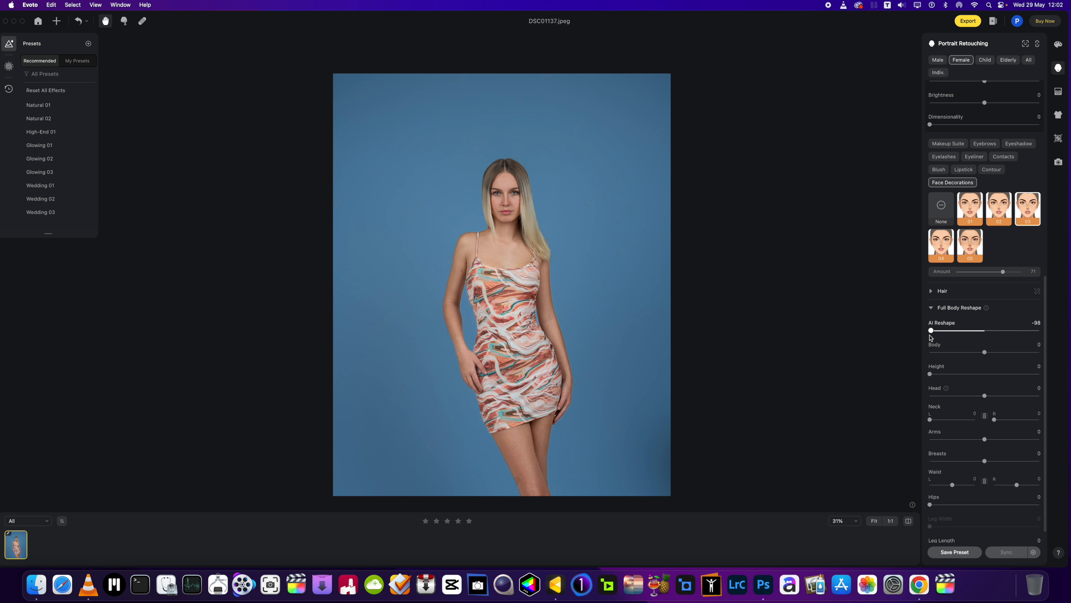
pyautogui.moveTo(950, 338); pyautogui.dragTo(986, 340)
pyautogui.moveTo(984, 352); pyautogui.dragTo(945, 375)
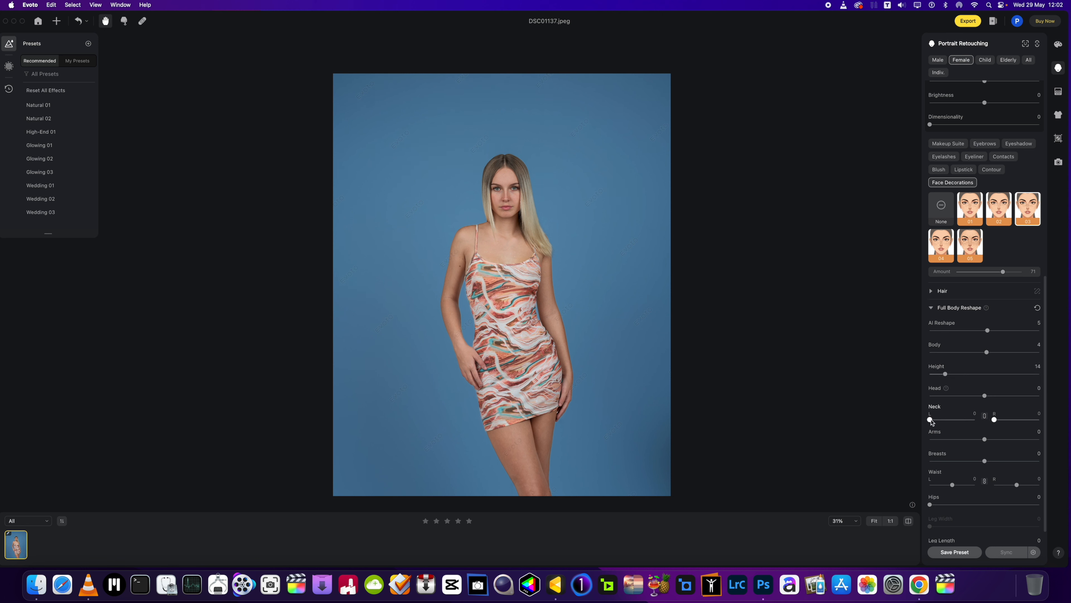
# - Set Neck to 12 left and 42 right, Arms to -2, and Waist to -4 left and -98 right
pyautogui.moveTo(930, 420); pyautogui.dragTo(1014, 422)
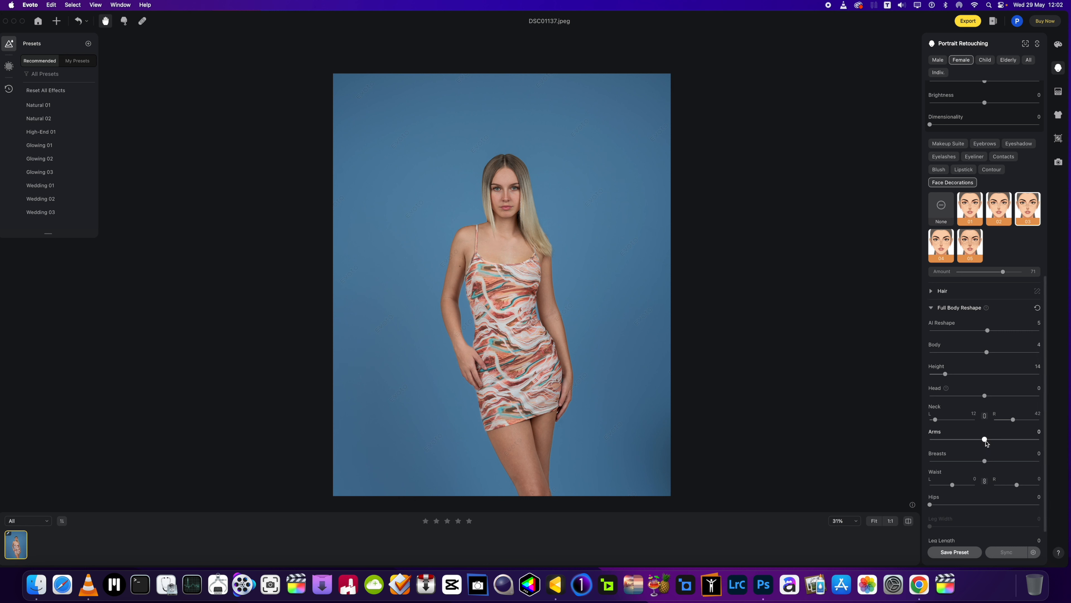
pyautogui.moveTo(985, 440); pyautogui.dragTo(954, 471)
pyautogui.scroll(-1, 984, 441)
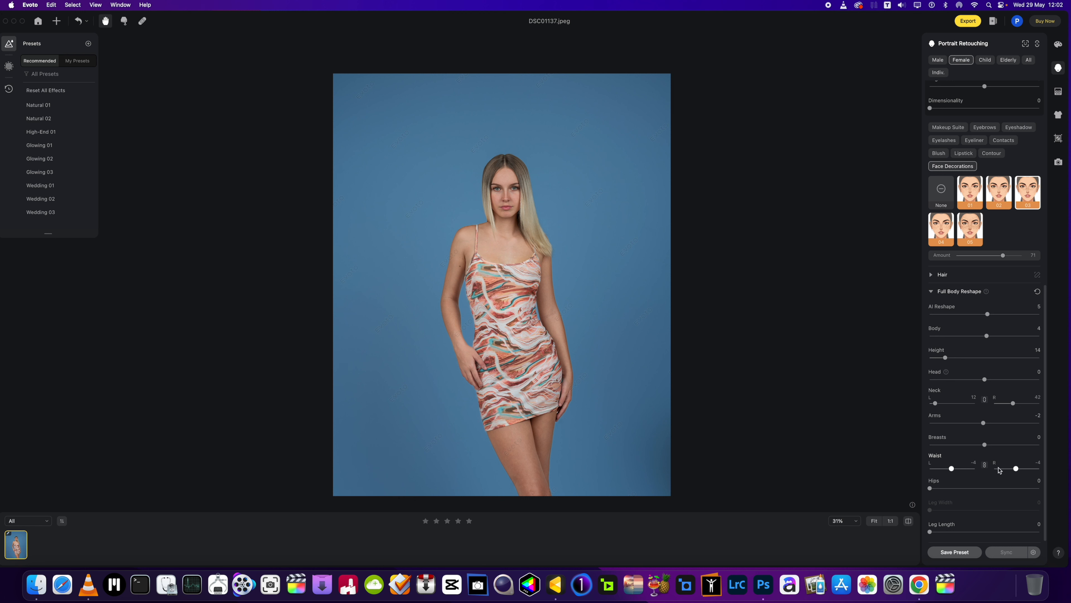
pyautogui.moveTo(955, 471); pyautogui.dragTo(995, 474)
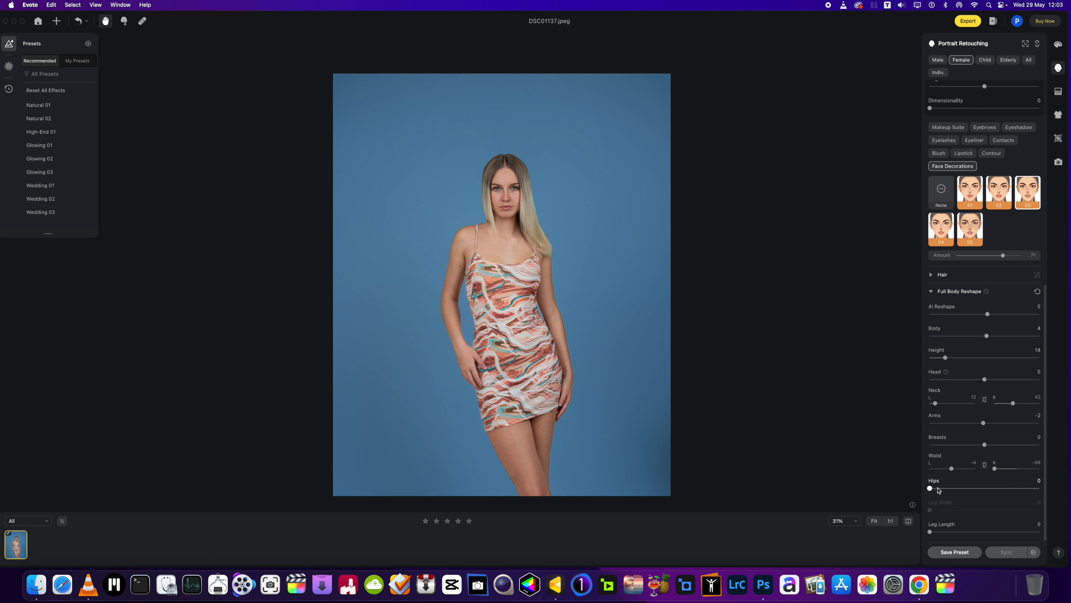
# - Set Hips to 11 and Leg Length to 5 in the body reshape settings
pyautogui.moveTo(937, 490); pyautogui.dragTo(983, 489)
pyautogui.moveTo(986, 489); pyautogui.dragTo(945, 491)
pyautogui.moveTo(931, 531)
pyautogui.mouseDown()
pyautogui.moveTo(1037, 531)
pyautogui.moveTo(936, 533)
pyautogui.mouseUp()
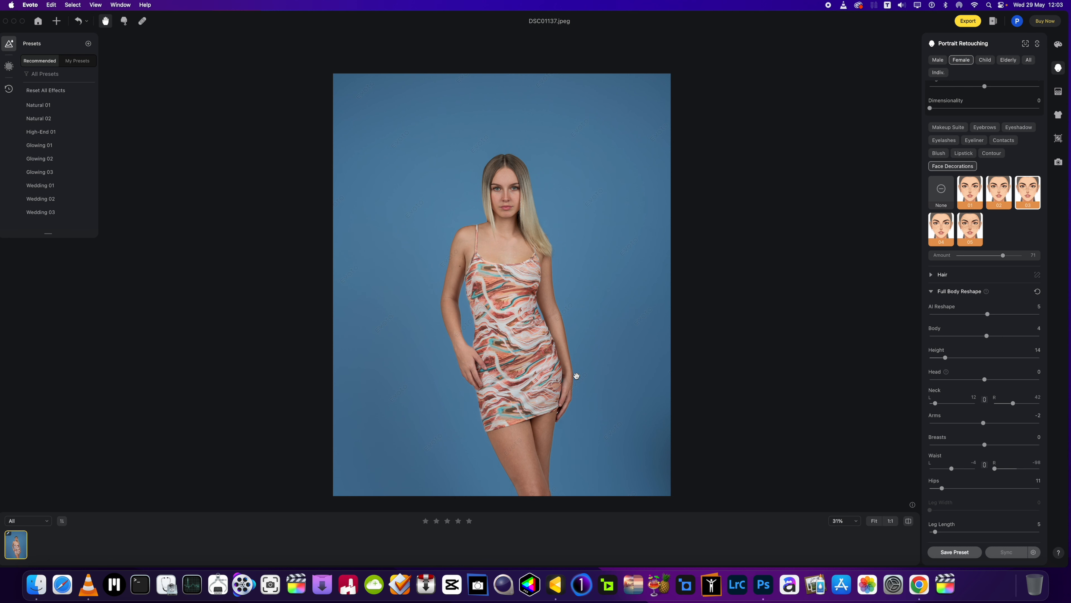
# - Apply blue contact lens style 06 to the model's eyes with Amount 19
pyautogui.scroll(5, 531, 224)
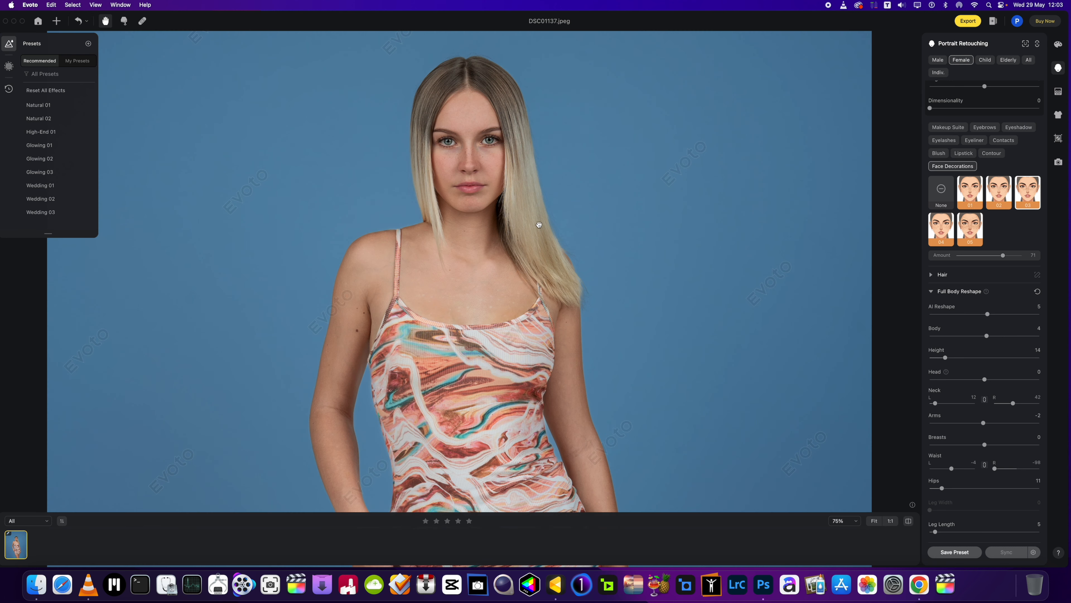
pyautogui.click(996, 141)
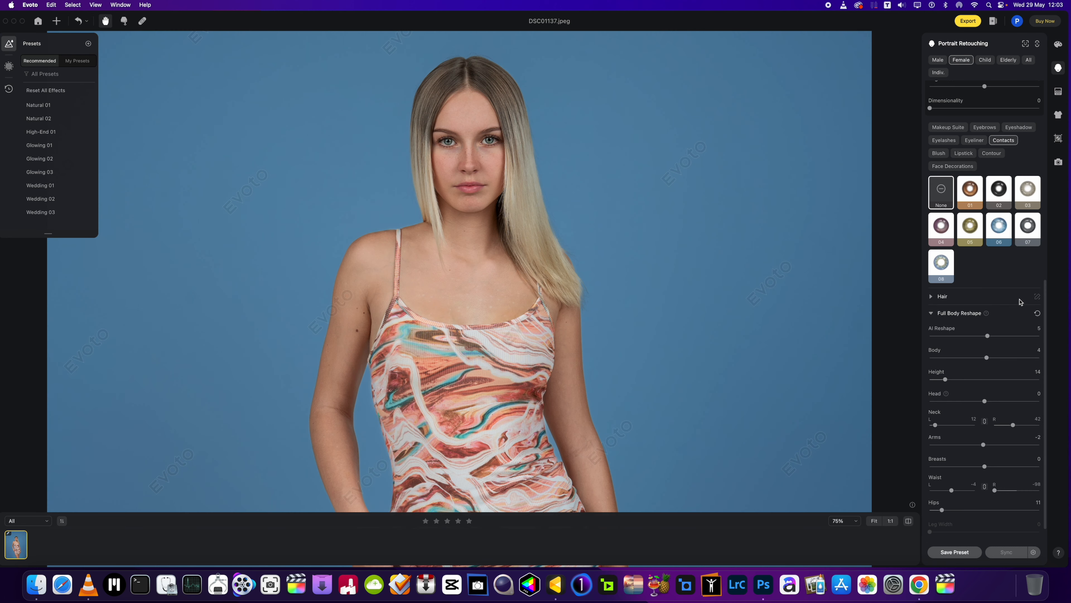
pyautogui.scroll(3, 456, 132)
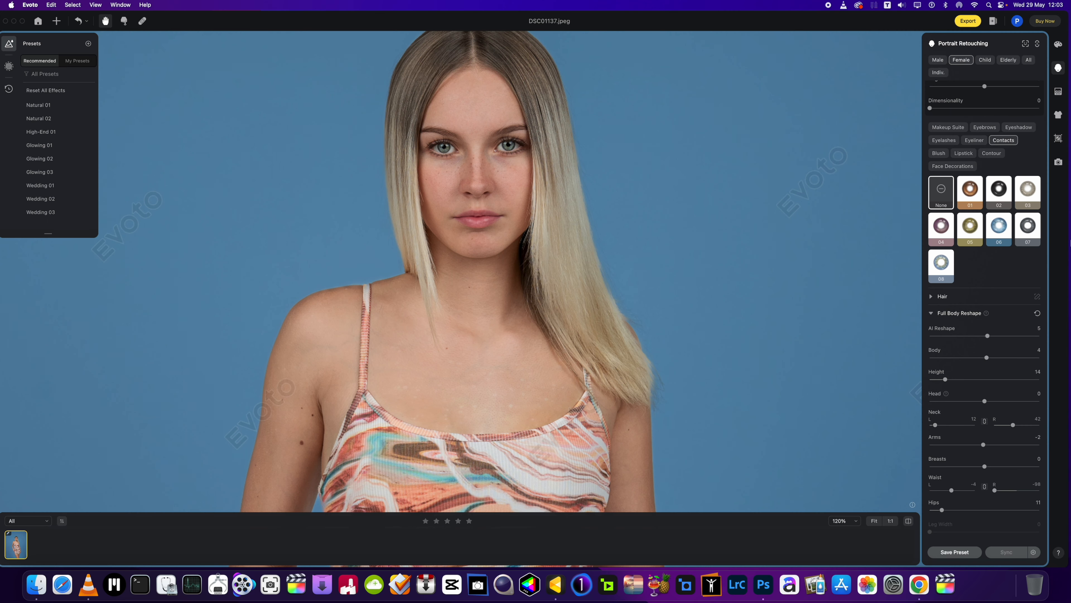
pyautogui.click(999, 226)
pyautogui.scroll(-4, 498, 232)
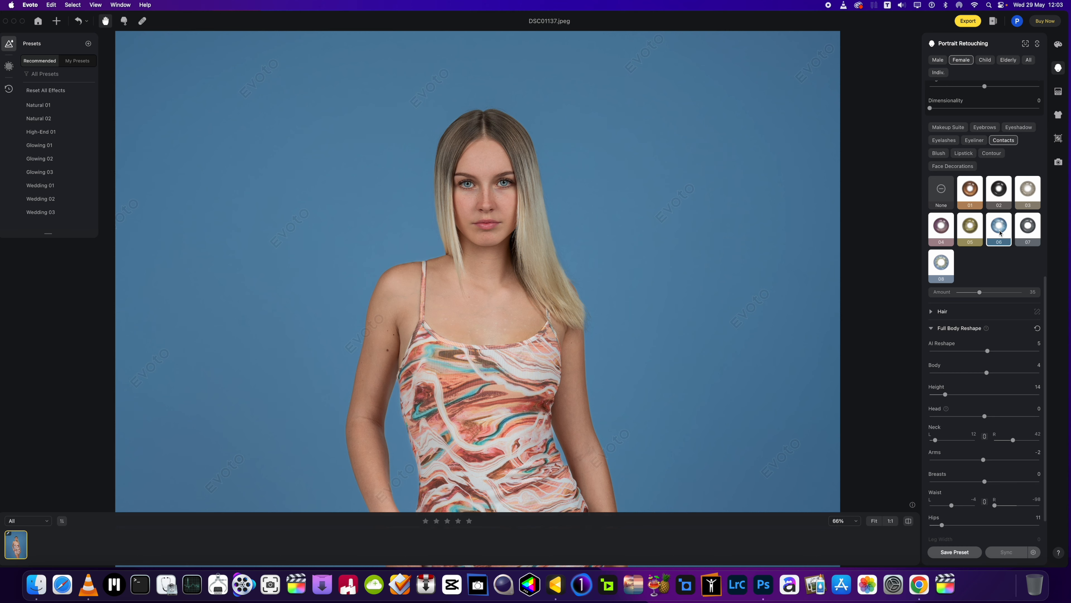
pyautogui.scroll(3, 445, 182)
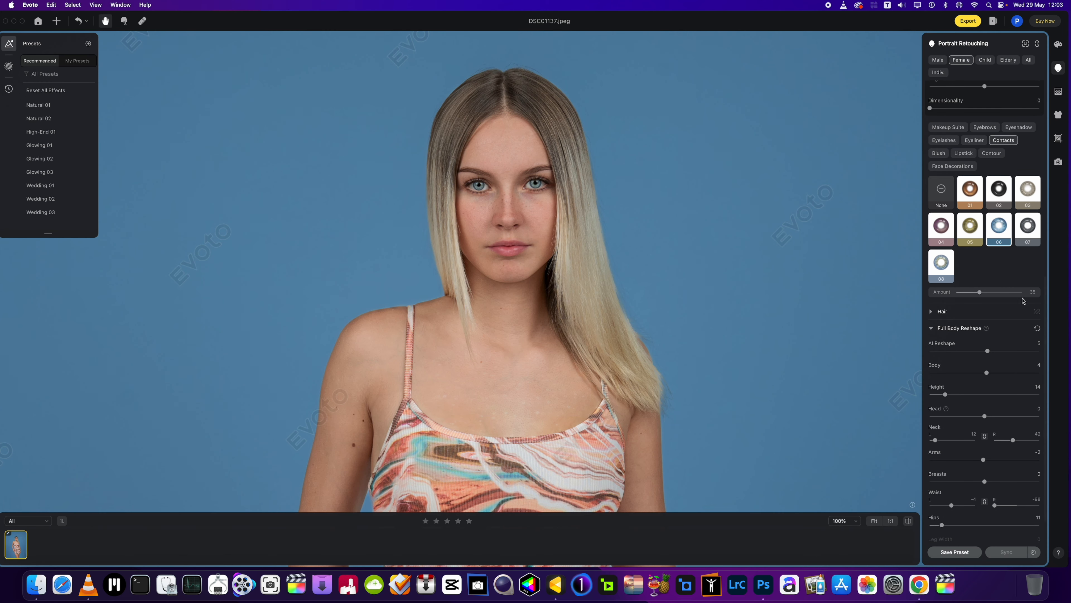
pyautogui.moveTo(980, 292); pyautogui.dragTo(956, 293)
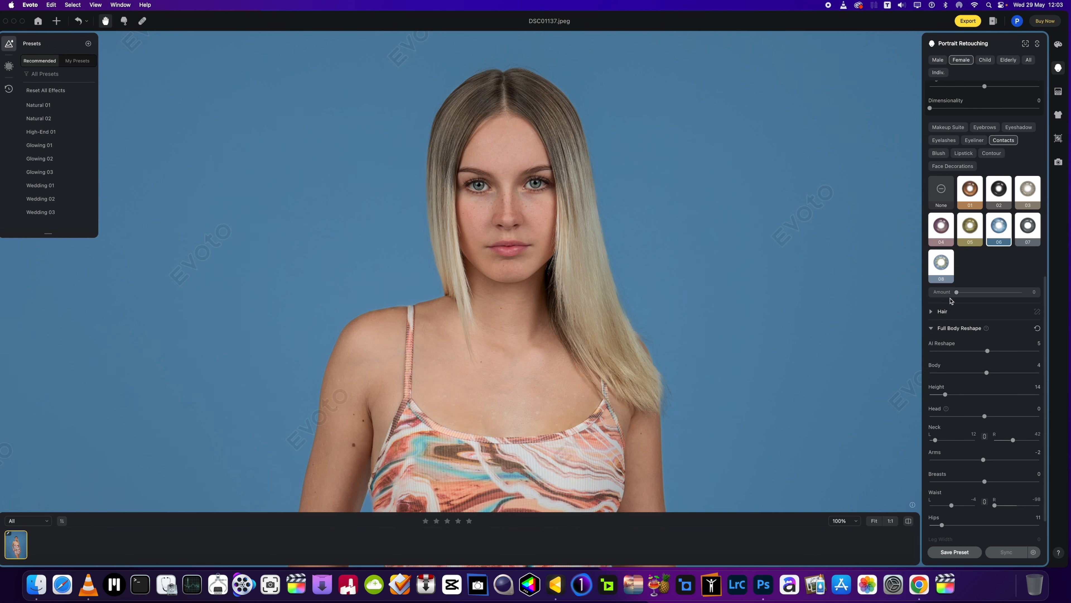
pyautogui.moveTo(959, 294); pyautogui.dragTo(967, 293)
# - Review the model's face and full figure and start exporting the retouched portrait
pyautogui.scroll(-5, 718, 292)
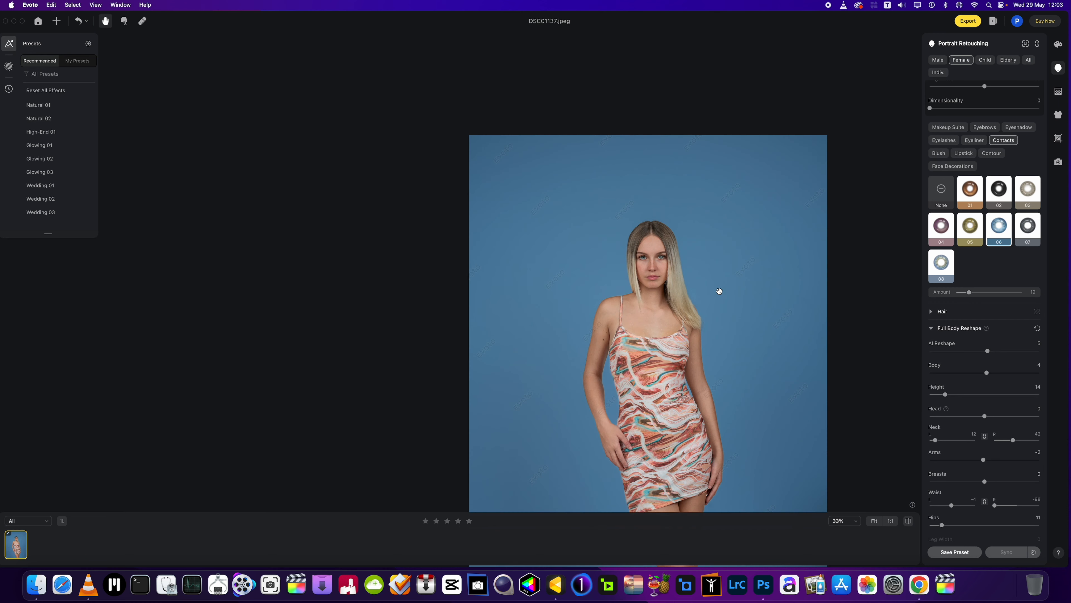
pyautogui.scroll(5, 716, 294)
pyautogui.scroll(-4, 672, 321)
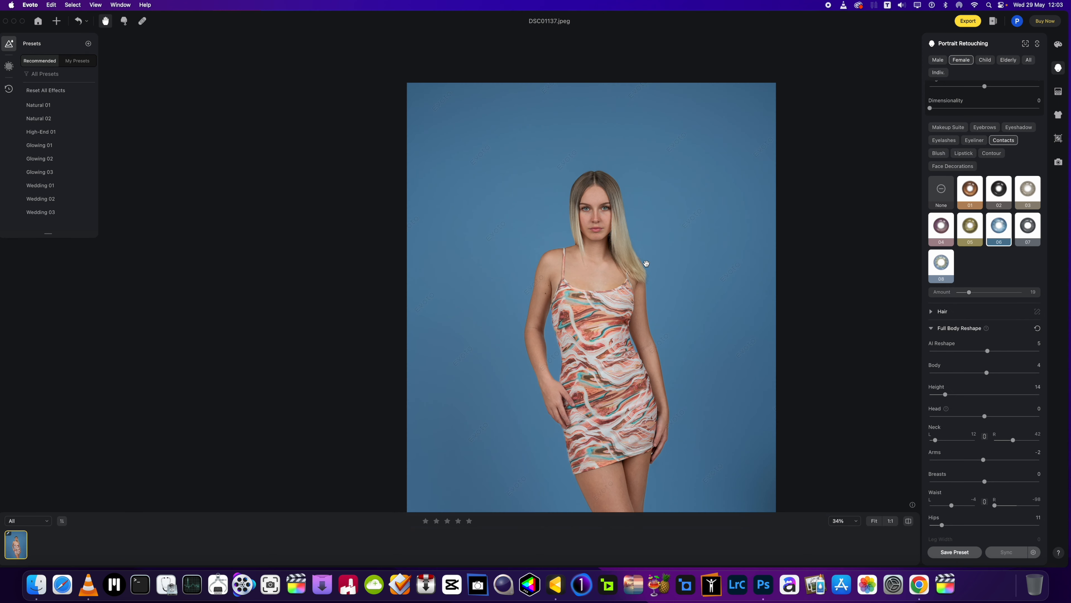
pyautogui.scroll(-2, 632, 340)
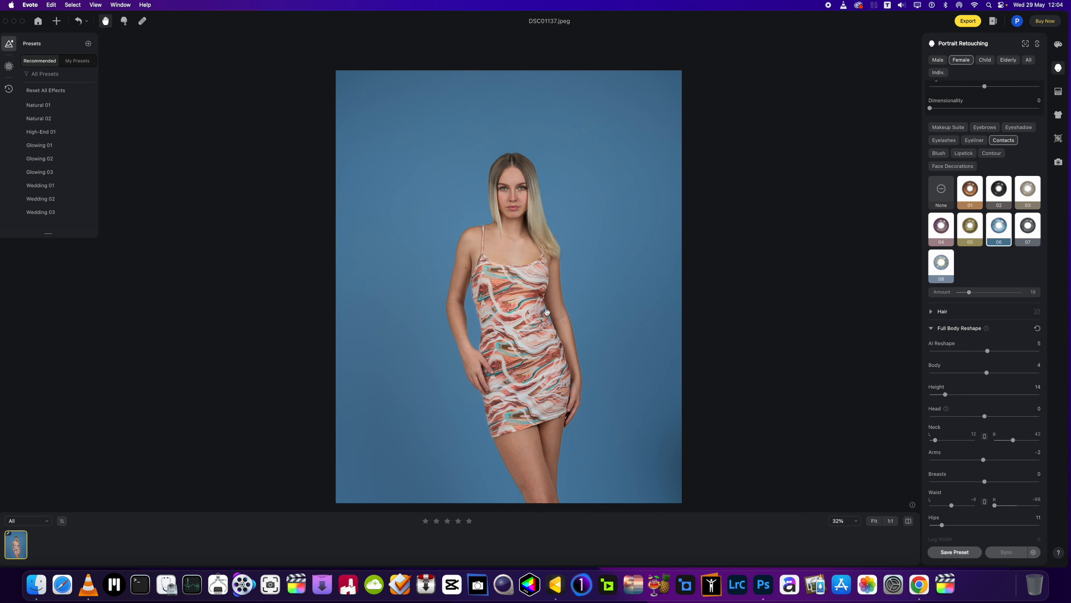
pyautogui.scroll(2, 539, 319)
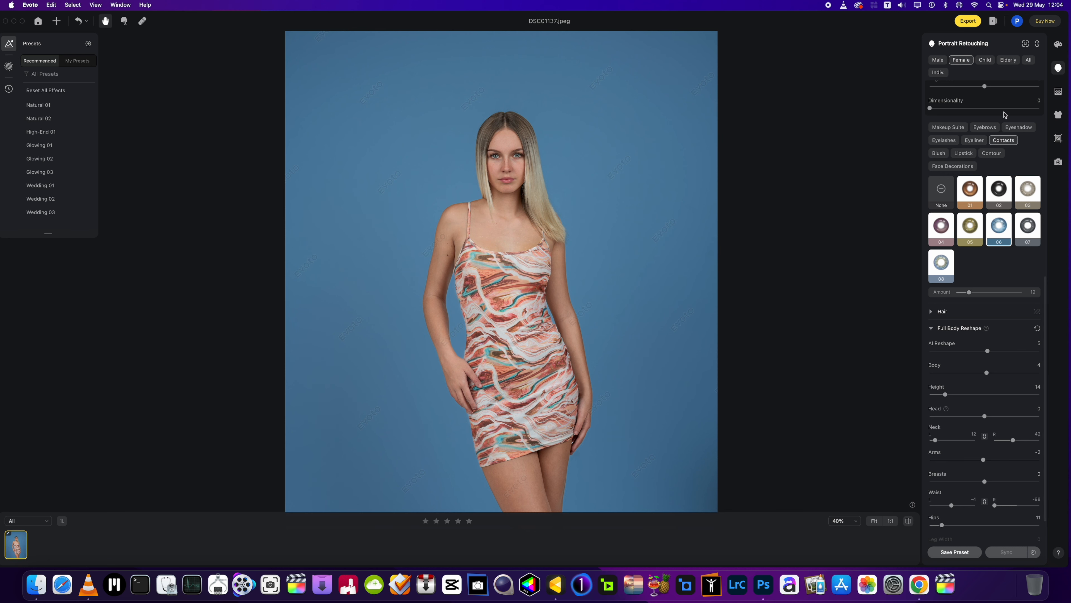
pyautogui.click(968, 21)
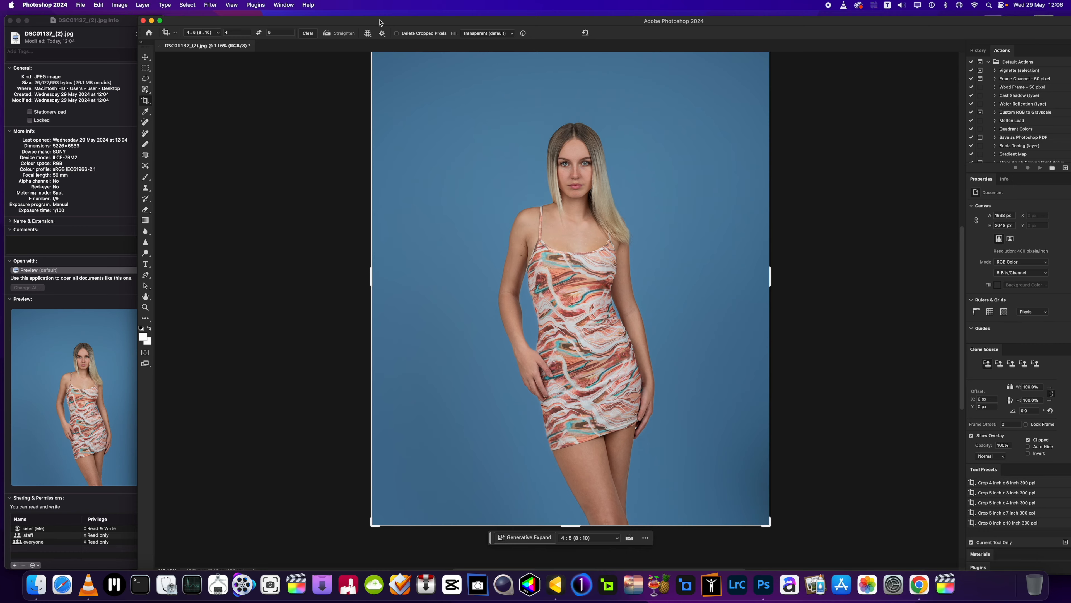
# - View the file information of DSC01137_(2).jpg, close it, and enlarge the Photoshop 2024 window to fill the screen
pyautogui.moveTo(379, 22); pyautogui.dragTo(411, 19)
pyautogui.click(137, 23)
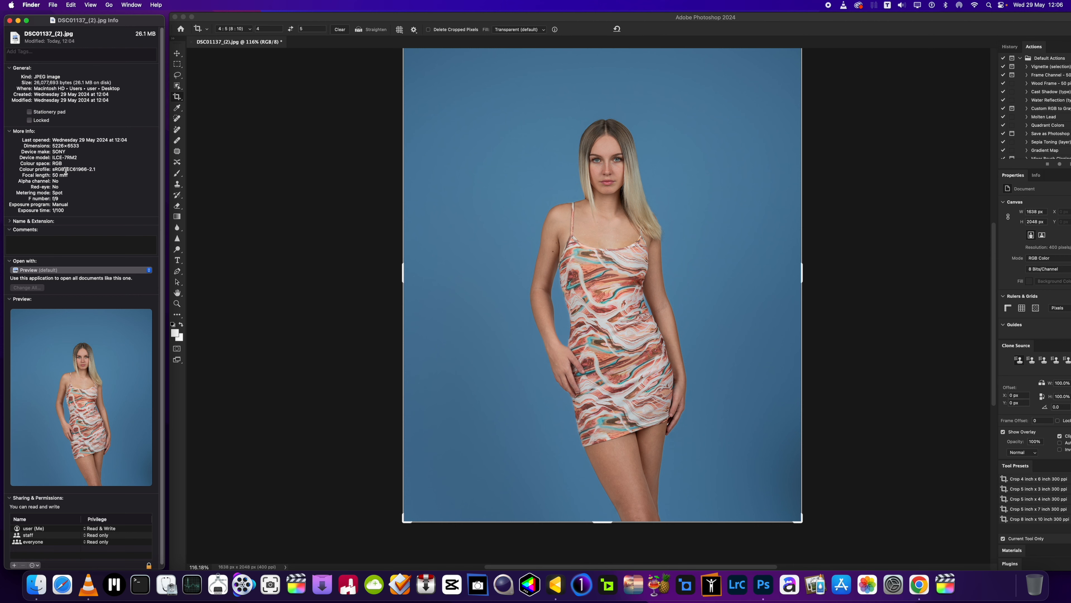
pyautogui.click(9, 20)
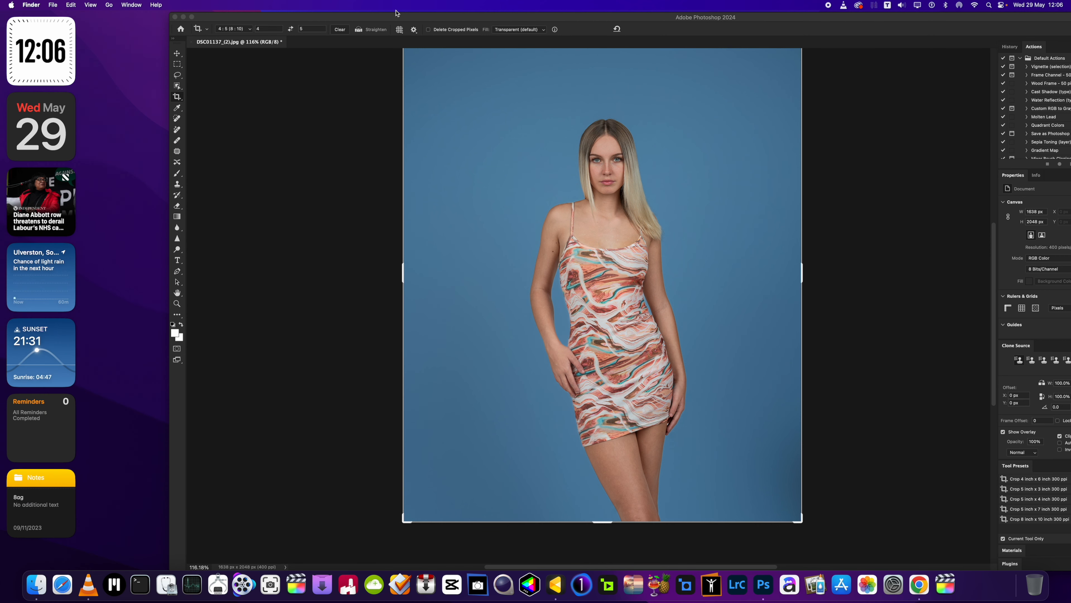
pyautogui.doubleClick(395, 13)
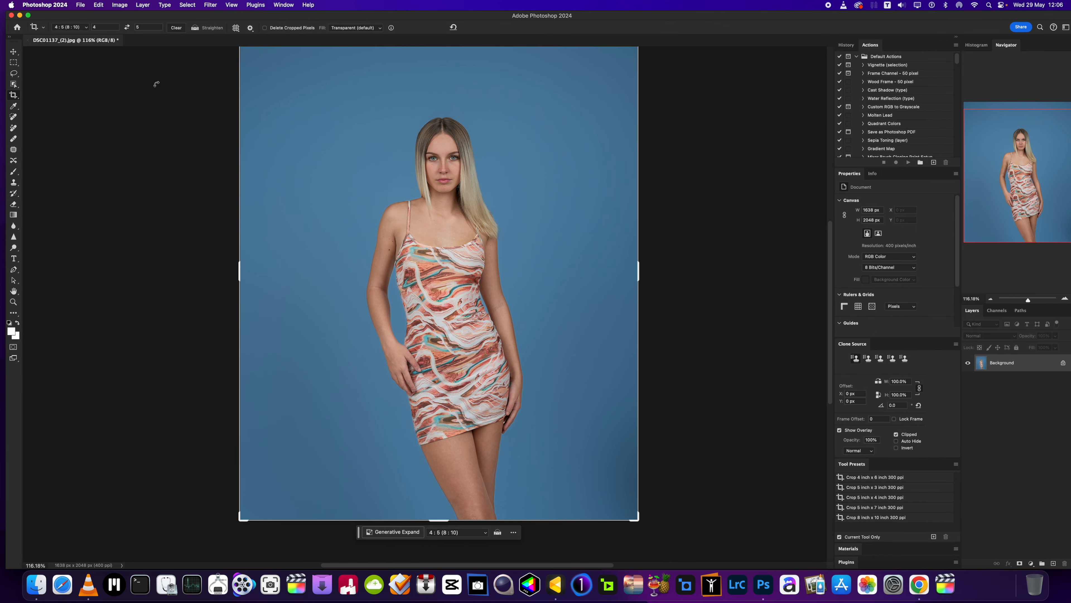
# - Open the Image Size dialog for DSC01137_(2).jpg to examine its pixel dimensions and resolution
pyautogui.moveTo(1027, 301); pyautogui.dragTo(1028, 301)
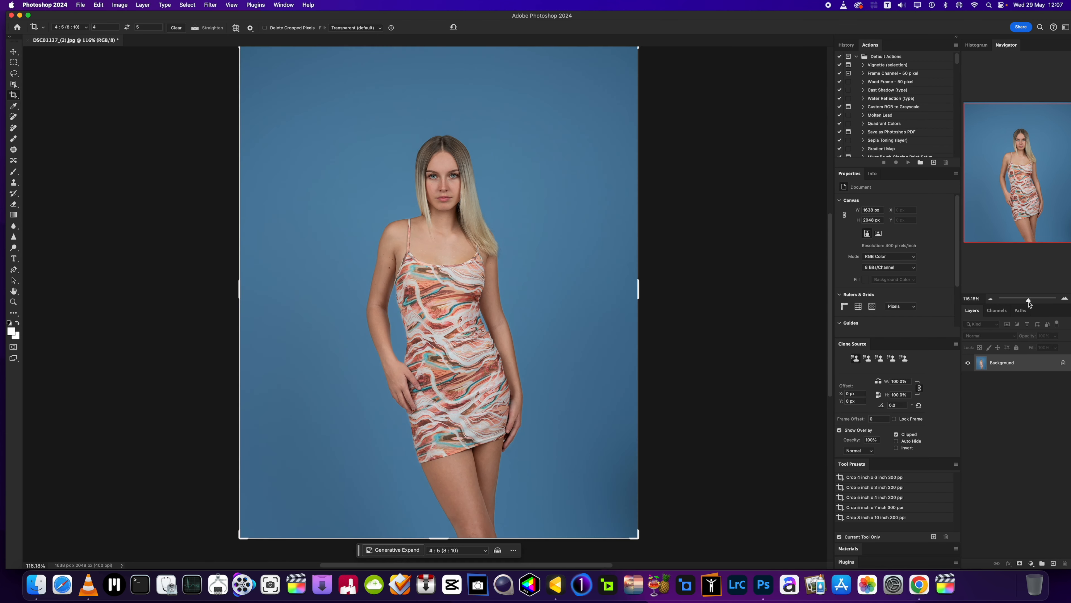
pyautogui.scroll(2, 414, 241)
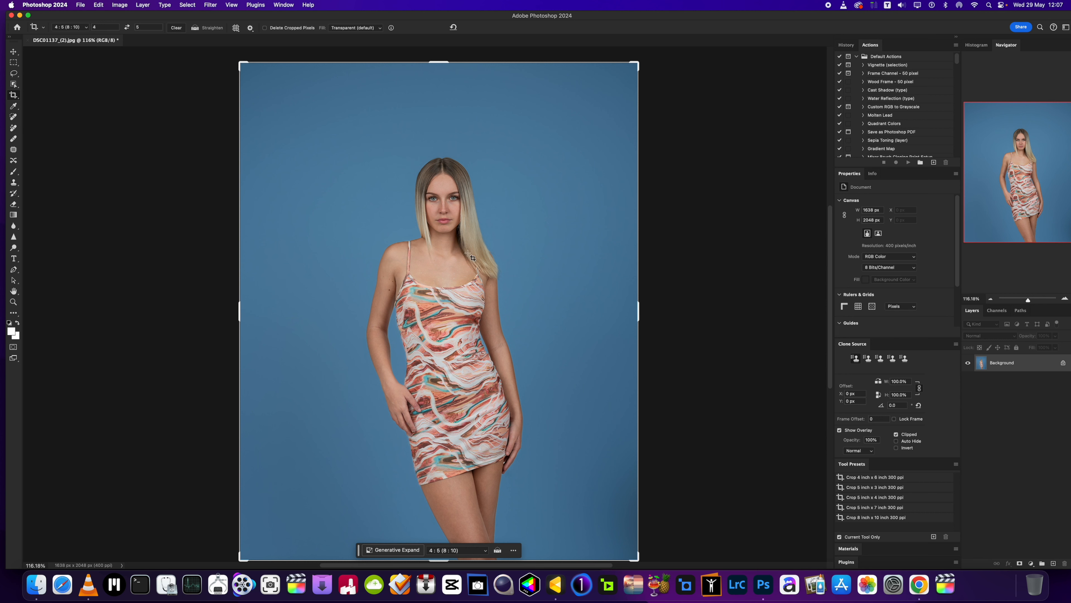
pyautogui.scroll(-1, 393, 108)
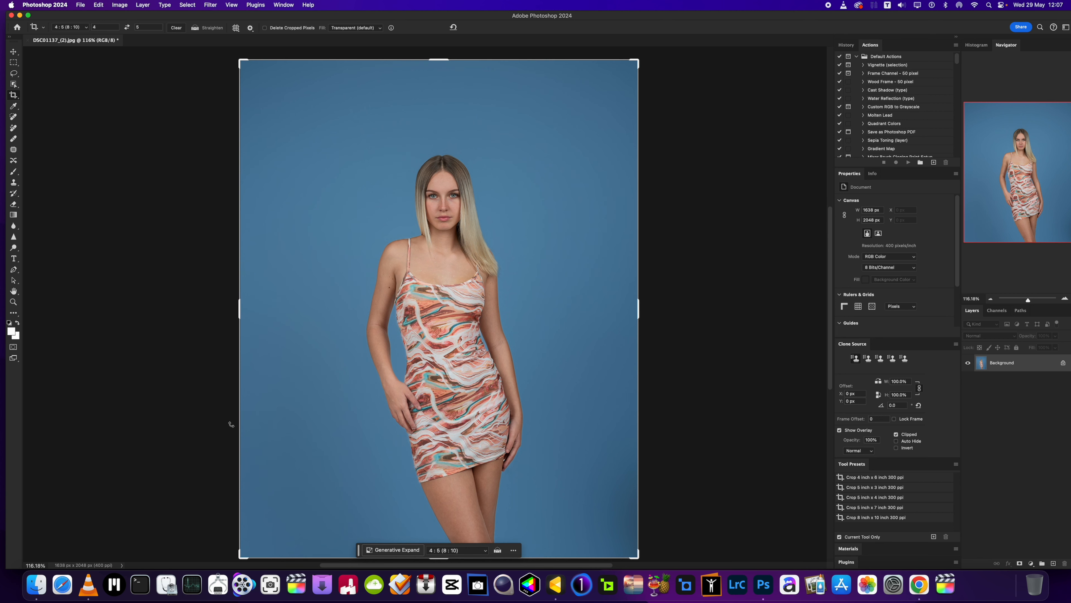
pyautogui.click(120, 5)
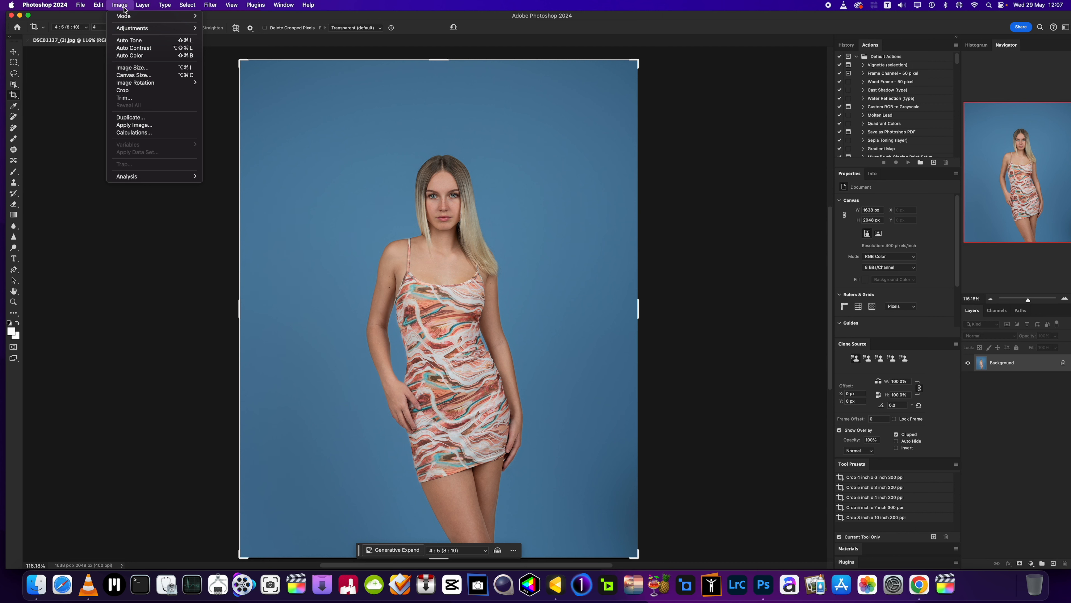
pyautogui.click(134, 68)
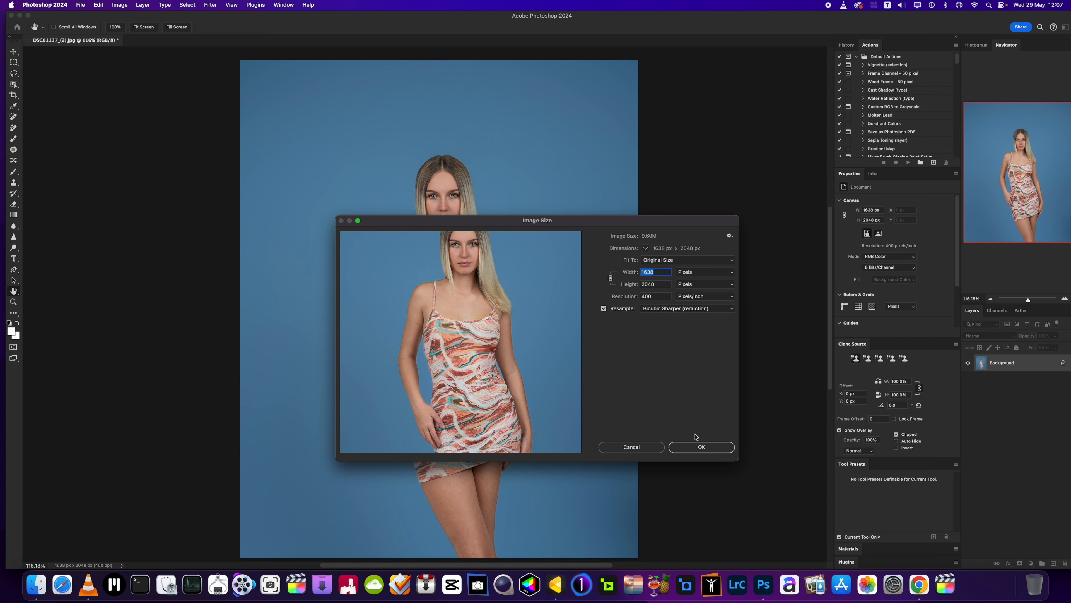
# - Confirm the image size of 1638 x 2048 pixels at 400 pixels/inch, and refit the Photoshop window to the screen
pyautogui.click(695, 448)
pyautogui.press('c')
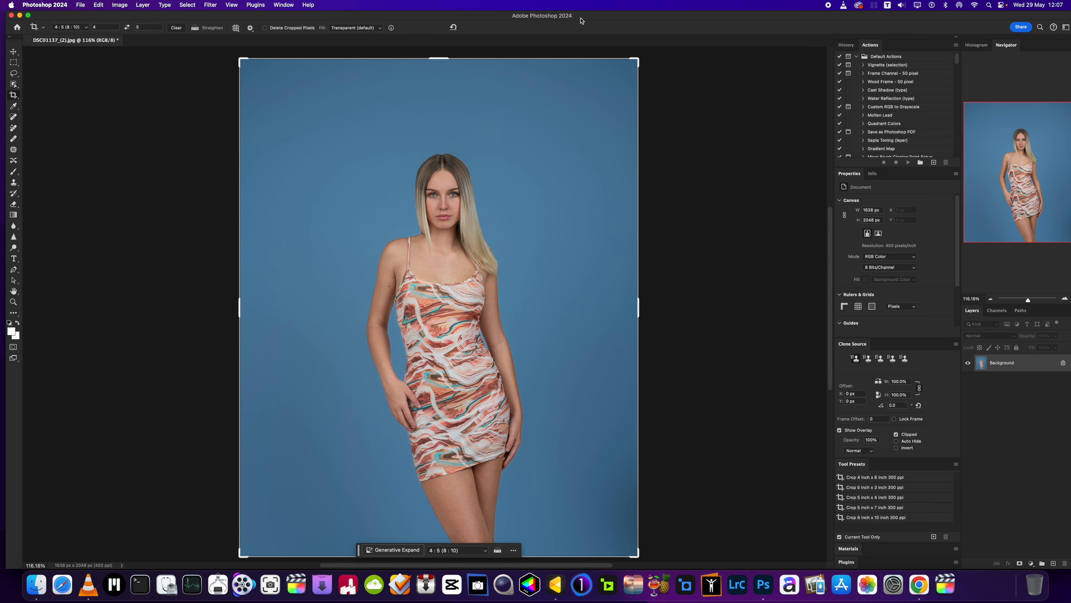
pyautogui.moveTo(581, 21); pyautogui.dragTo(575, 19)
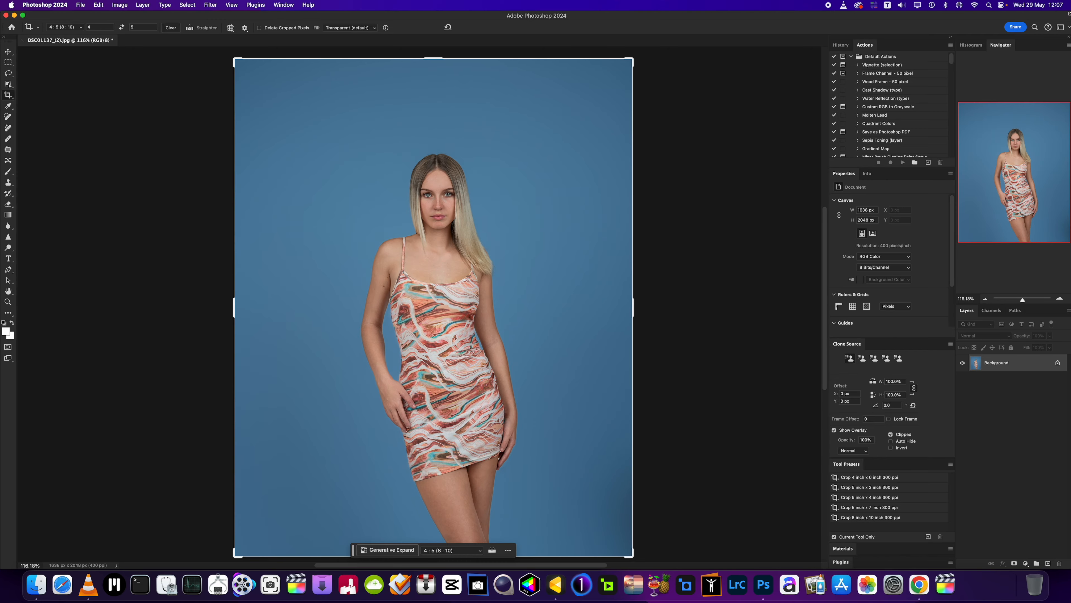
pyautogui.moveTo(1070, 14); pyautogui.dragTo(991, 36)
pyautogui.moveTo(859, 39); pyautogui.dragTo(861, 11)
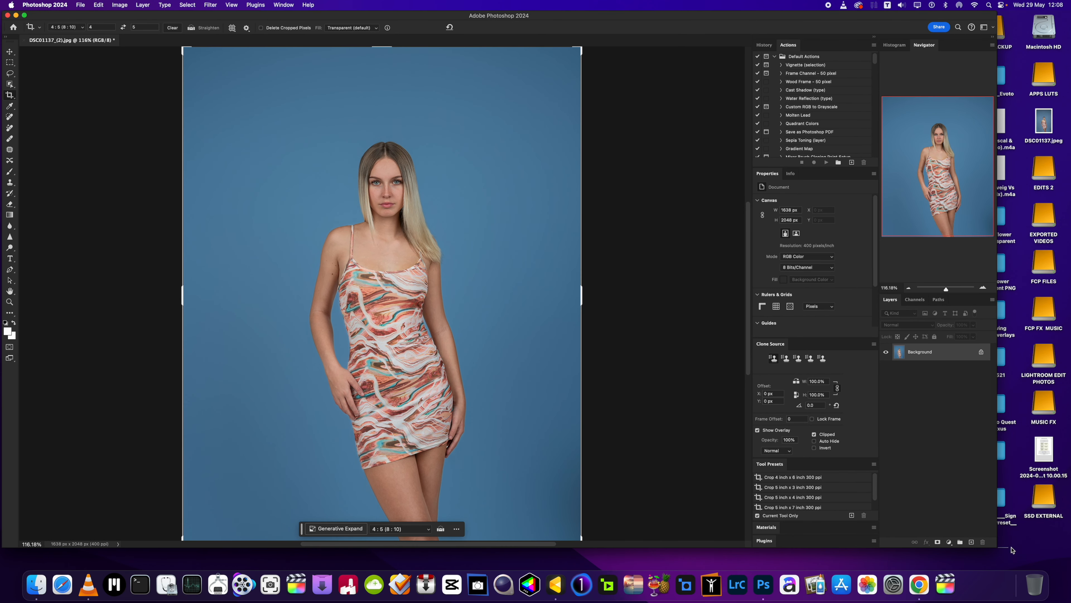
pyautogui.click(1001, 551)
pyautogui.moveTo(996, 548); pyautogui.dragTo(1070, 569)
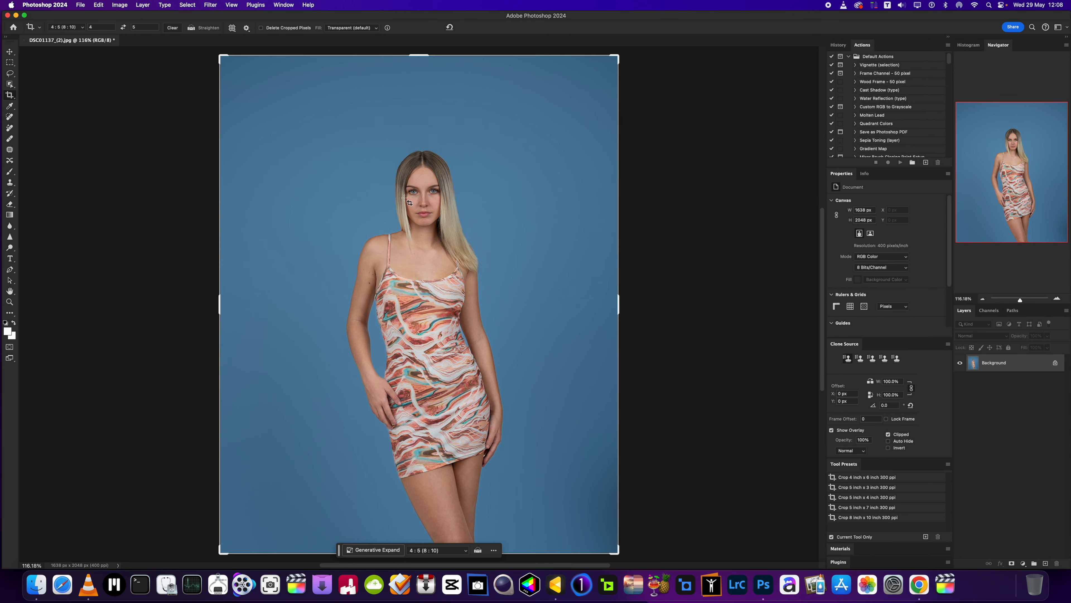
# - Duplicate the Background layer and sharpen the copy with Unsharp Mask at Amount 124%, Radius 0.9 pixels and Threshold 0
pyautogui.moveTo(972, 363); pyautogui.dragTo(1045, 563)
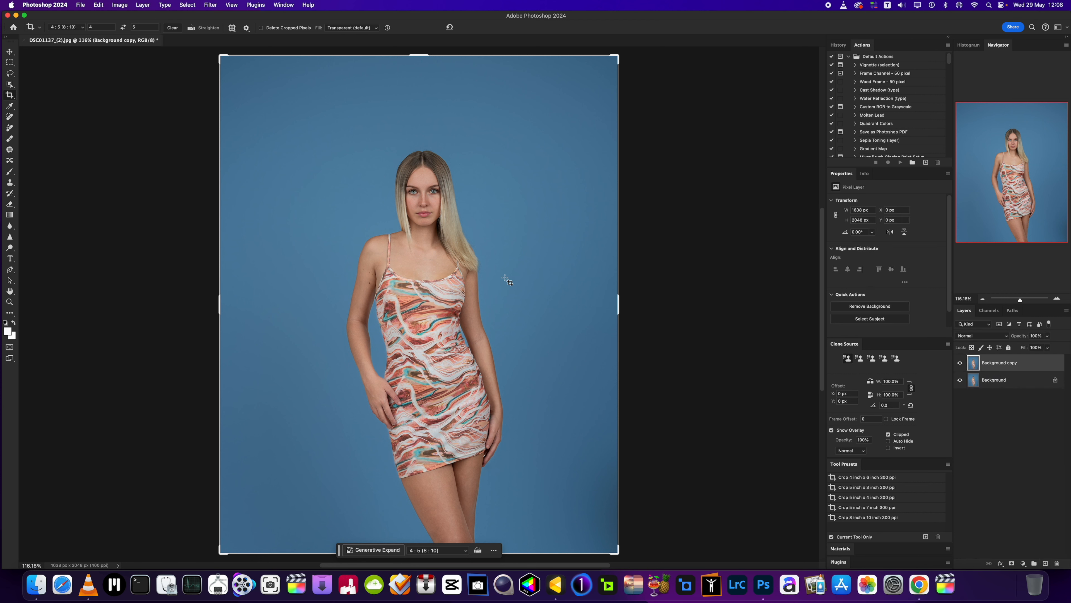
pyautogui.click(215, 5)
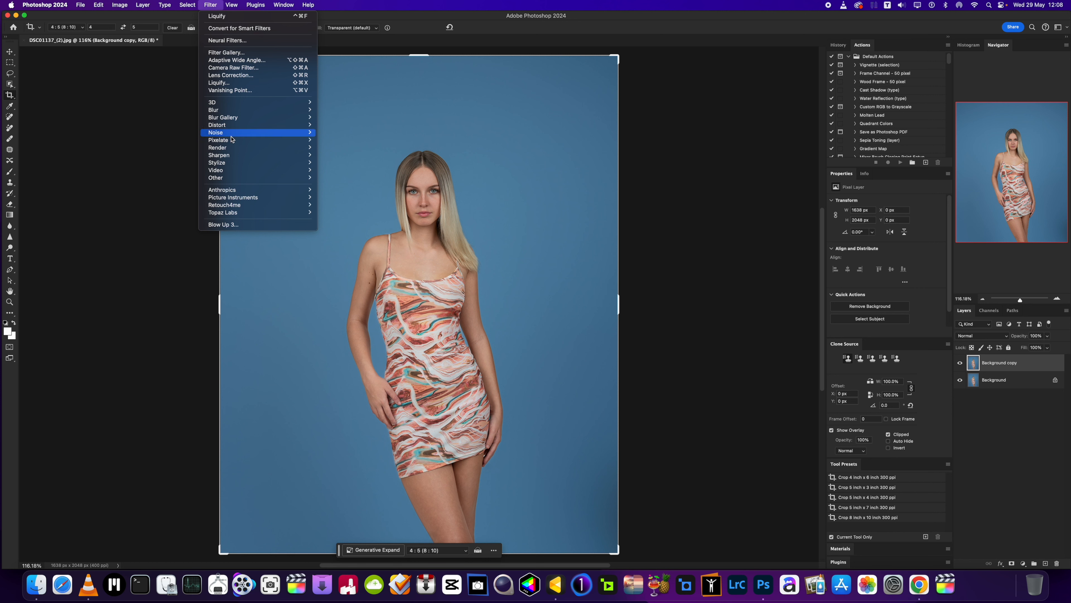
pyautogui.moveTo(244, 154)
pyautogui.click(354, 187)
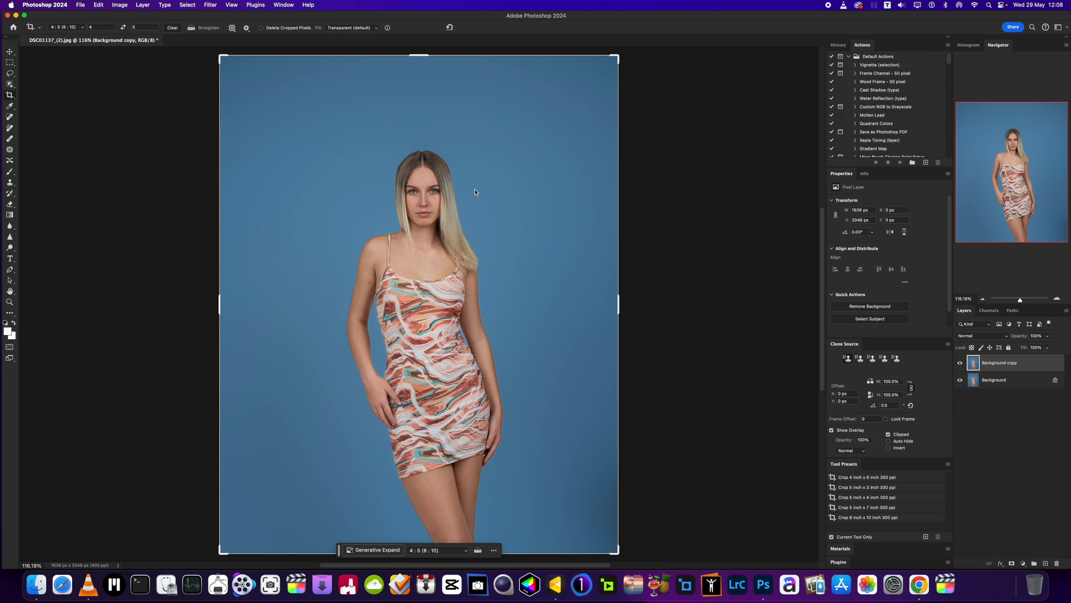
pyautogui.moveTo(741, 205); pyautogui.dragTo(719, 271)
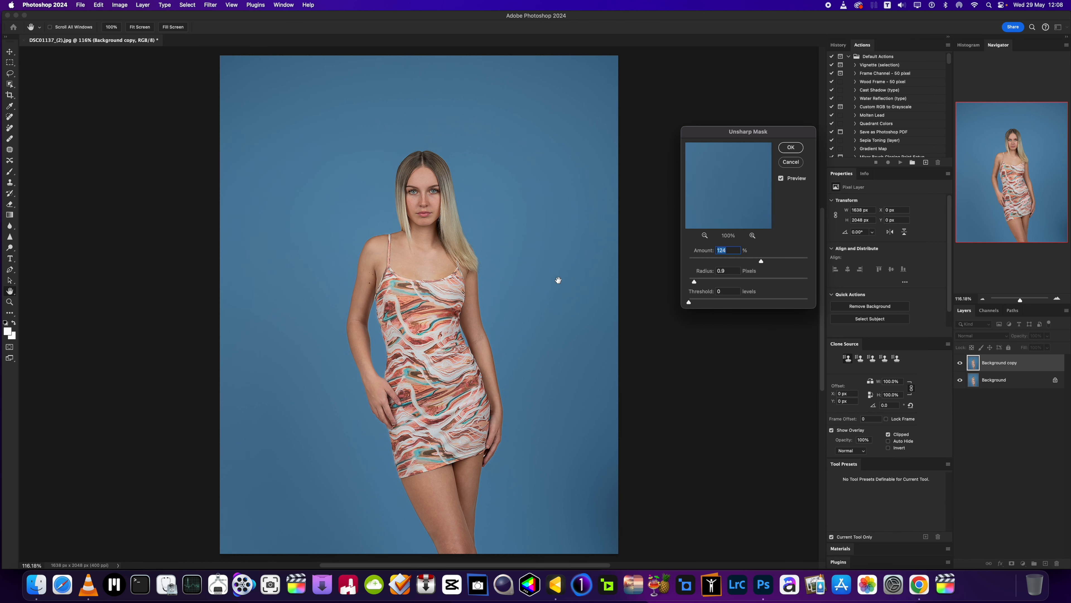
pyautogui.moveTo(731, 172); pyautogui.dragTo(716, 182)
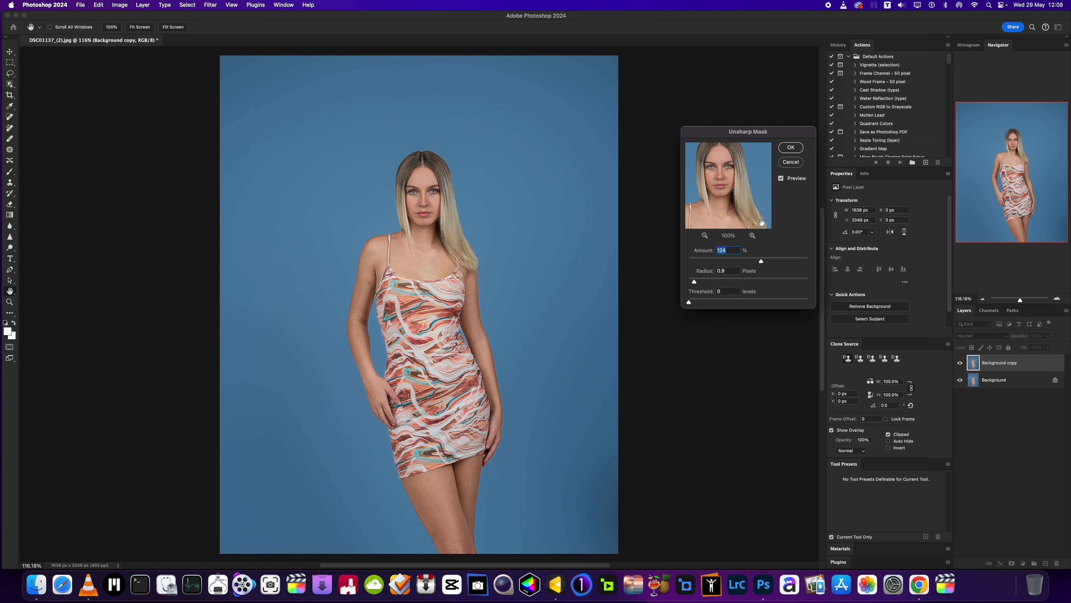
pyautogui.click(791, 148)
pyautogui.press('c')
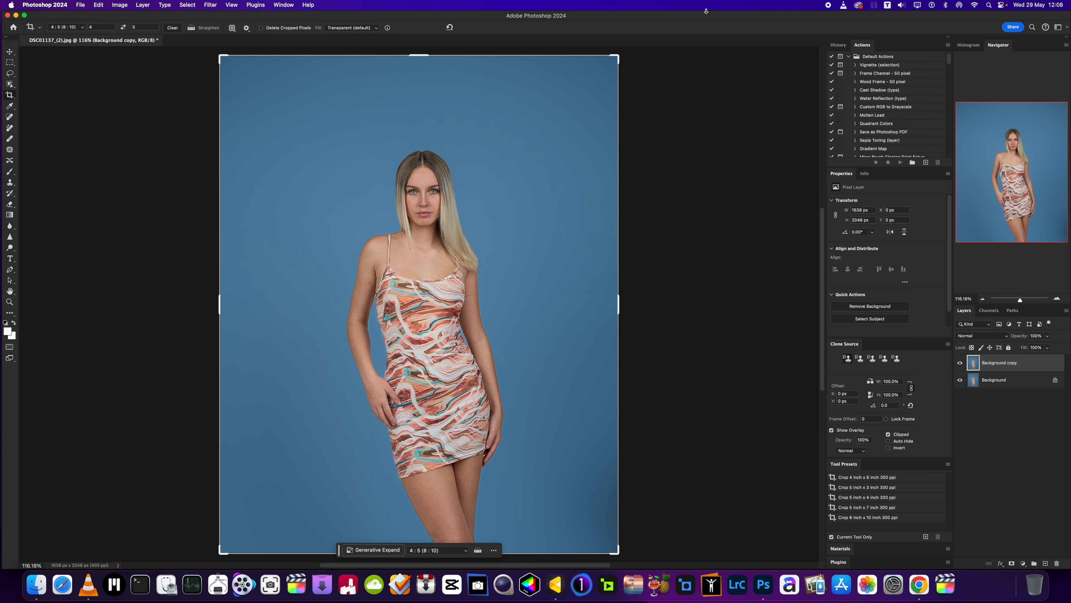
# - Lower the sharpened Background copy layer's opacity to 49%
pyautogui.moveTo(689, 12); pyautogui.dragTo(684, 16)
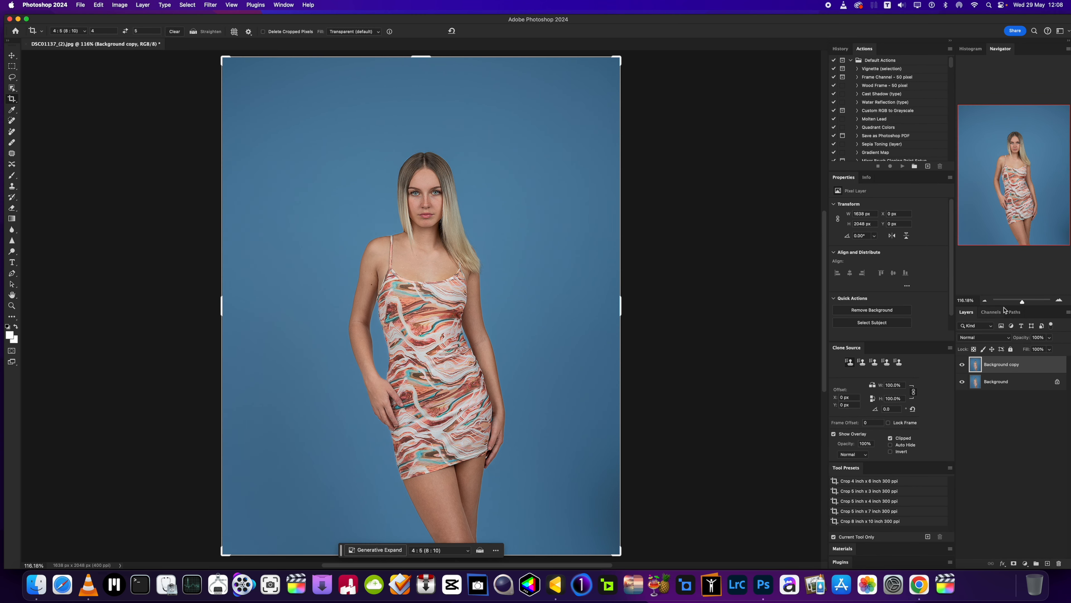
pyautogui.moveTo(868, 17); pyautogui.dragTo(850, 19)
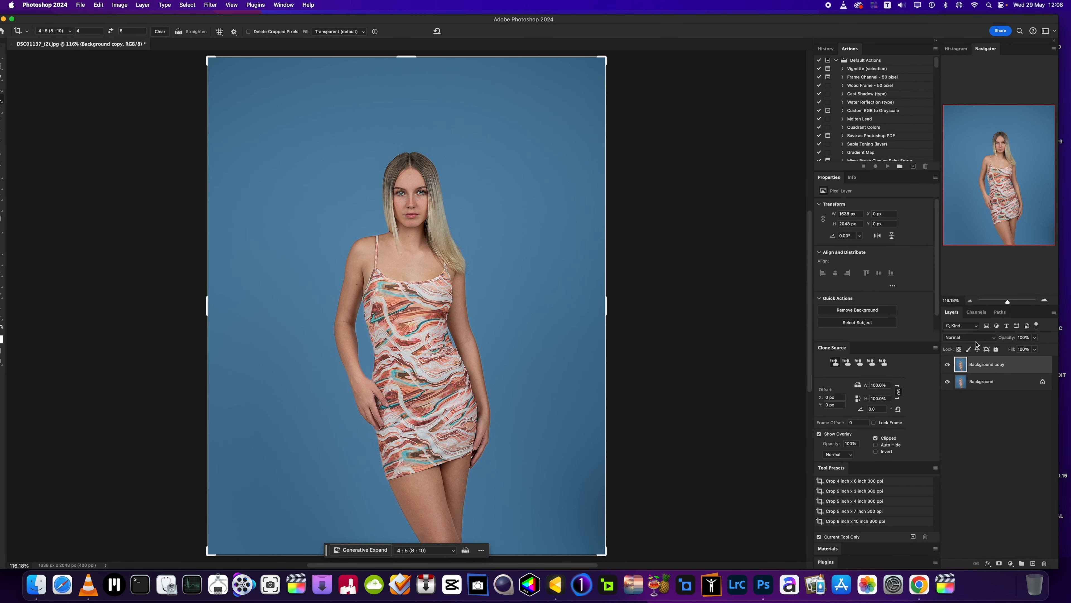
pyautogui.click(1034, 337)
pyautogui.moveTo(1012, 353); pyautogui.dragTo(971, 355)
pyautogui.moveTo(1012, 352)
pyautogui.mouseDown()
pyautogui.moveTo(995, 354)
pyautogui.moveTo(1016, 349)
pyautogui.mouseUp()
pyautogui.scroll(1, 452, 214)
# - Inspect the portrait at several zoom levels and compare it with and without the sharpened Background copy
pyautogui.click(1013, 303)
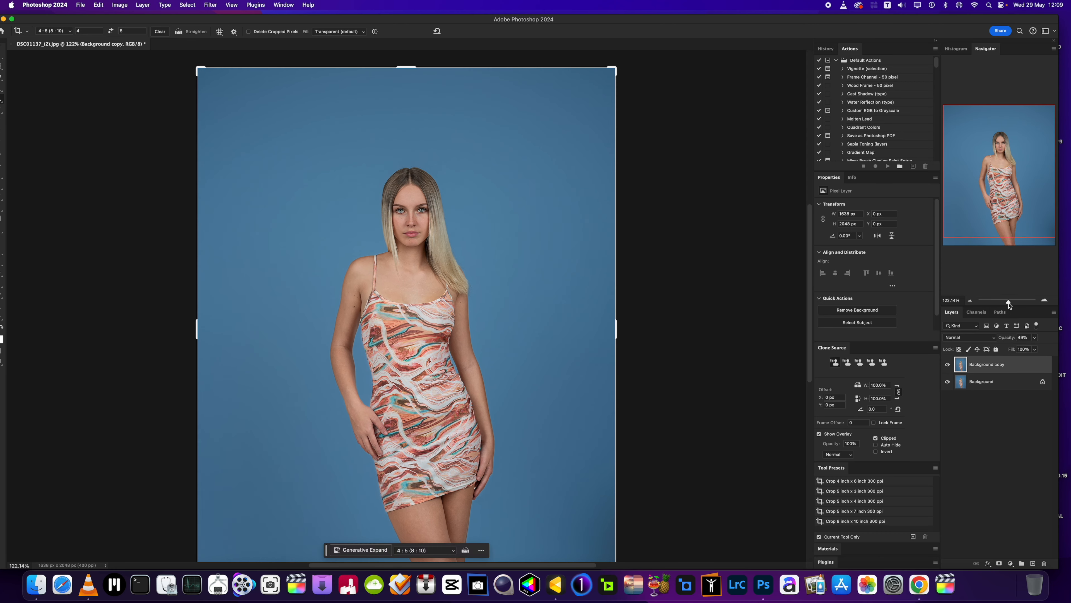
pyautogui.moveTo(1011, 303); pyautogui.dragTo(1009, 303)
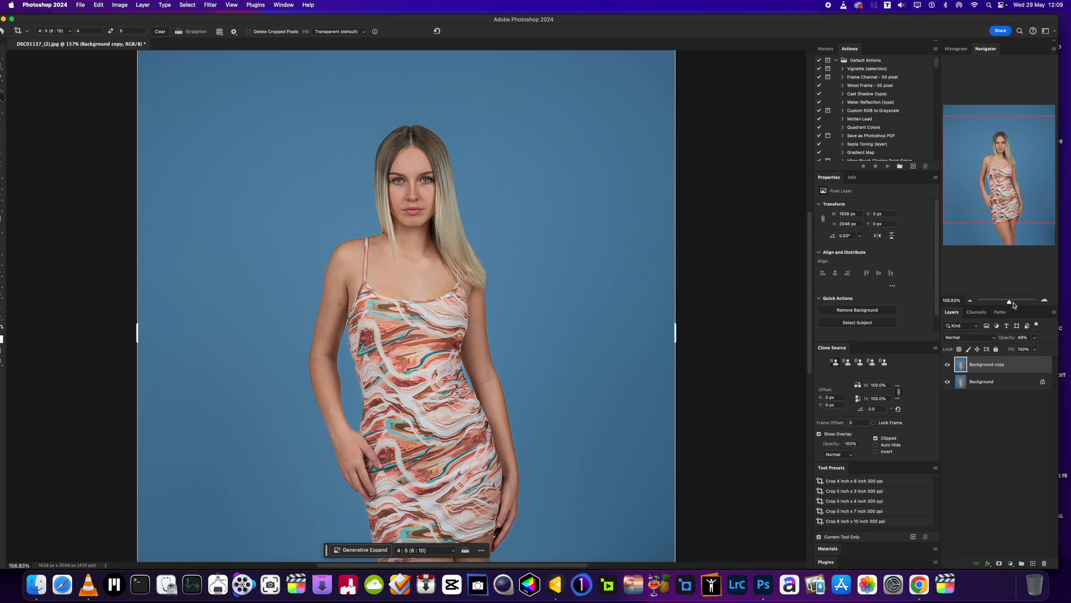
pyautogui.click(1014, 302)
pyautogui.moveTo(1014, 302); pyautogui.dragTo(1009, 302)
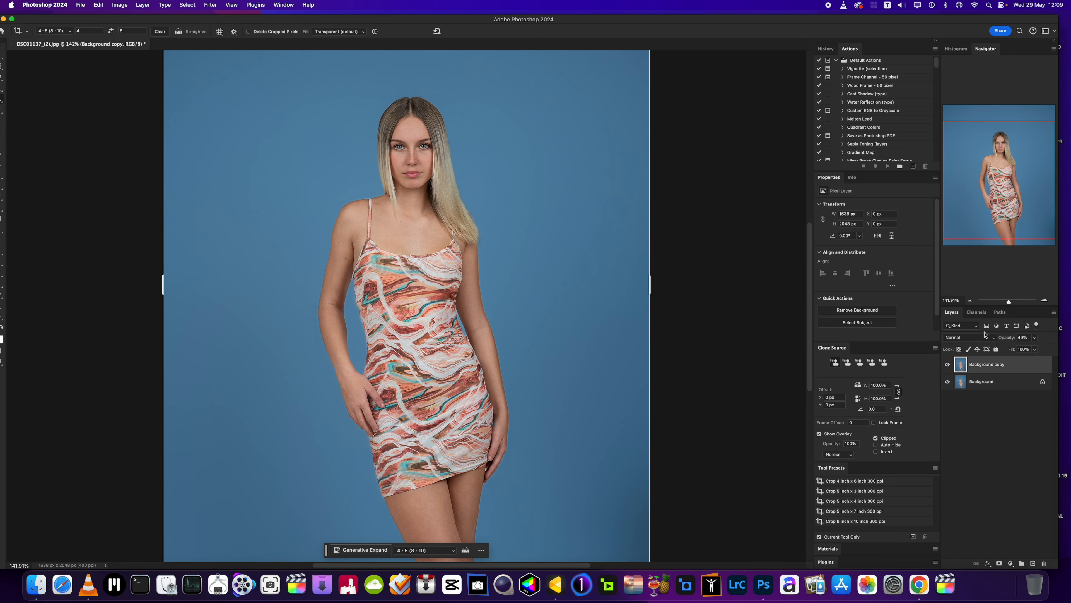
pyautogui.moveTo(1010, 303); pyautogui.dragTo(1007, 307)
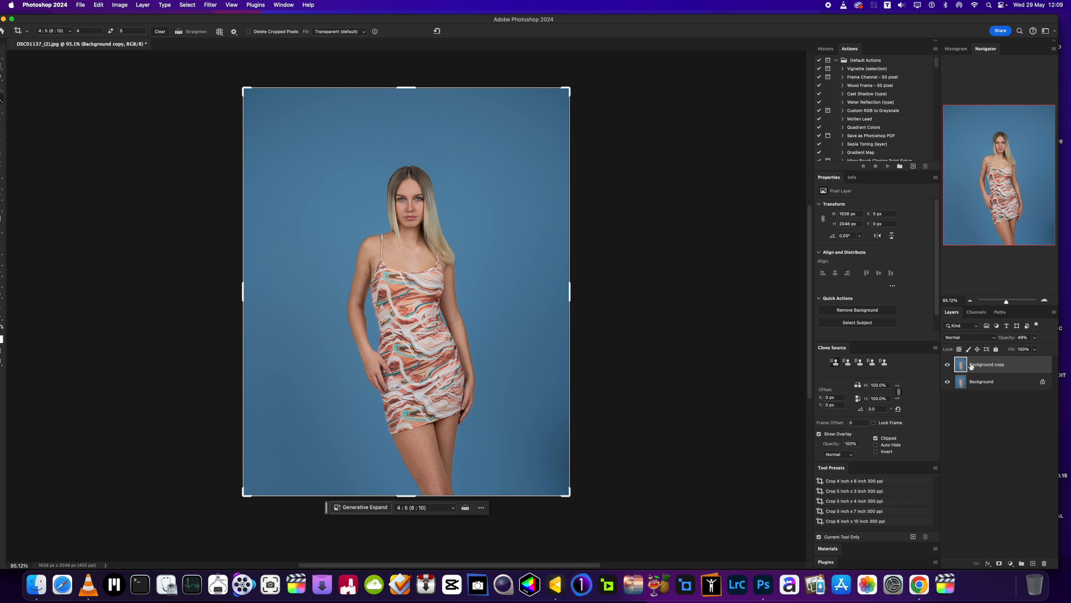
pyautogui.click(947, 365)
pyautogui.click(947, 365)
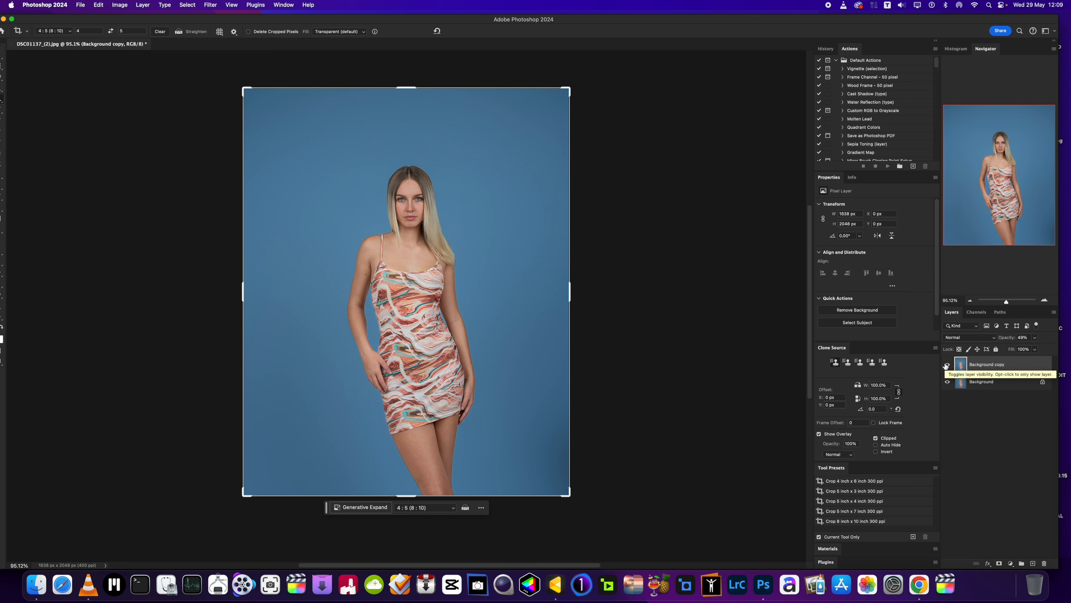
pyautogui.click(947, 366)
pyautogui.click(947, 365)
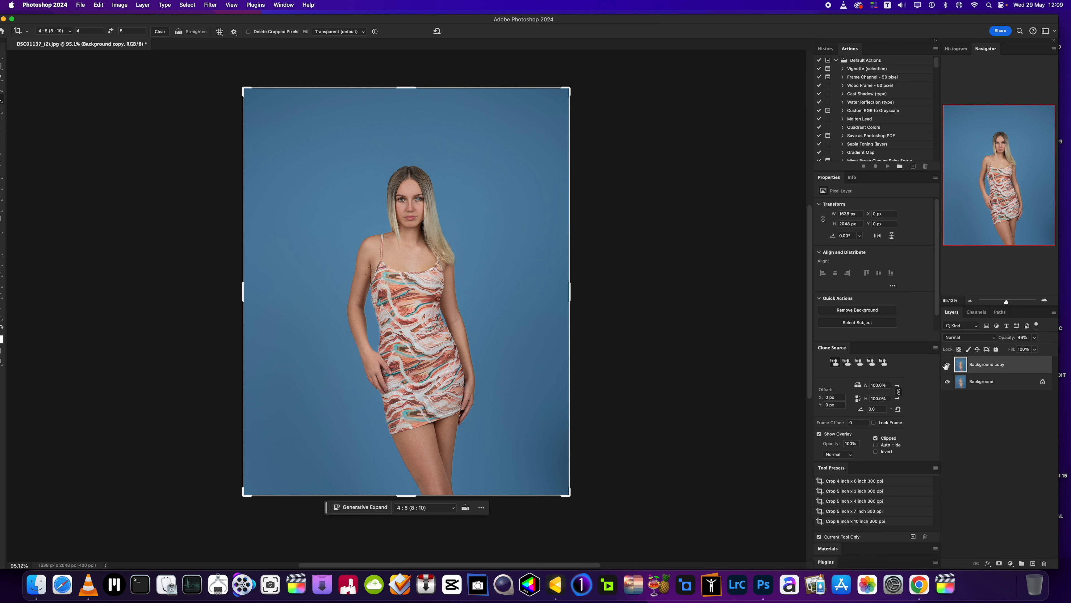
pyautogui.click(947, 366)
pyautogui.click(947, 366)
pyautogui.click(947, 365)
pyautogui.click(947, 365)
pyautogui.click(947, 366)
pyautogui.click(947, 366)
pyautogui.click(947, 366)
pyautogui.click(947, 366)
# - Raise the Background copy layer's opacity to 78% and compare the image with the layer hidden and shown
pyautogui.click(1035, 338)
pyautogui.moveTo(1033, 350)
pyautogui.mouseDown()
pyautogui.moveTo(1053, 349)
pyautogui.moveTo(1045, 349)
pyautogui.mouseUp()
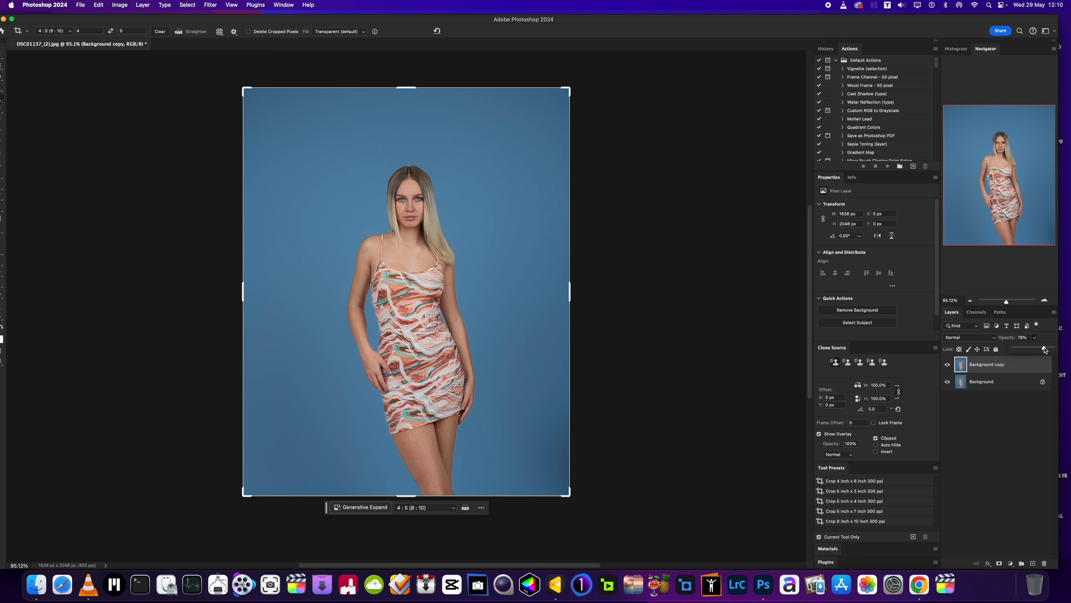
pyautogui.click(948, 366)
pyautogui.click(948, 365)
pyautogui.click(949, 365)
pyautogui.click(948, 366)
# - Set the Background copy layer's opacity to 70% and flatten the image
pyautogui.click(1036, 338)
pyautogui.moveTo(1036, 347); pyautogui.dragTo(1032, 350)
pyautogui.click(139, 5)
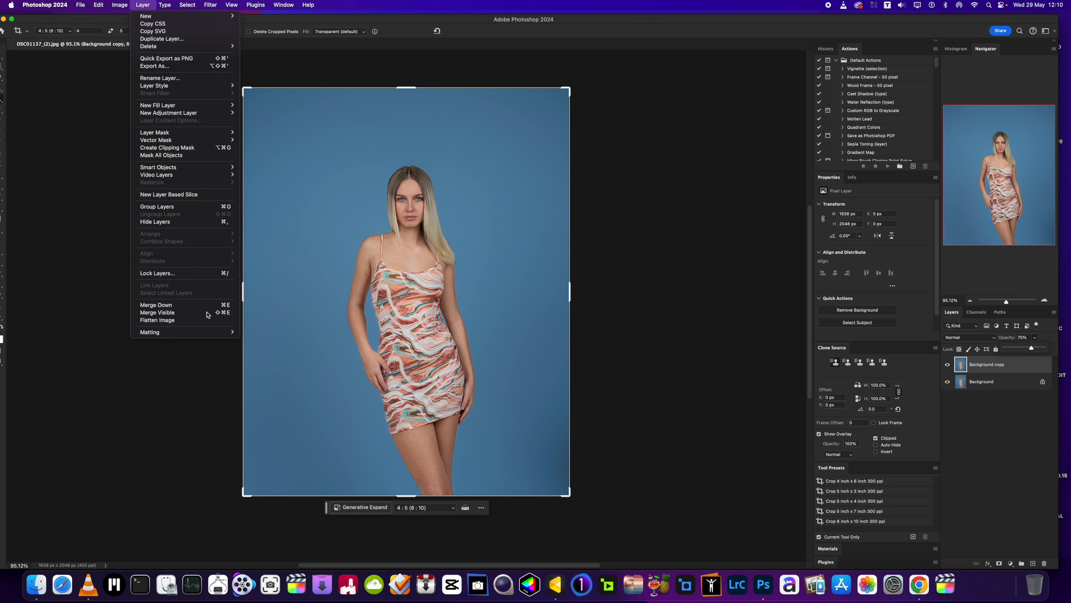
pyautogui.click(207, 324)
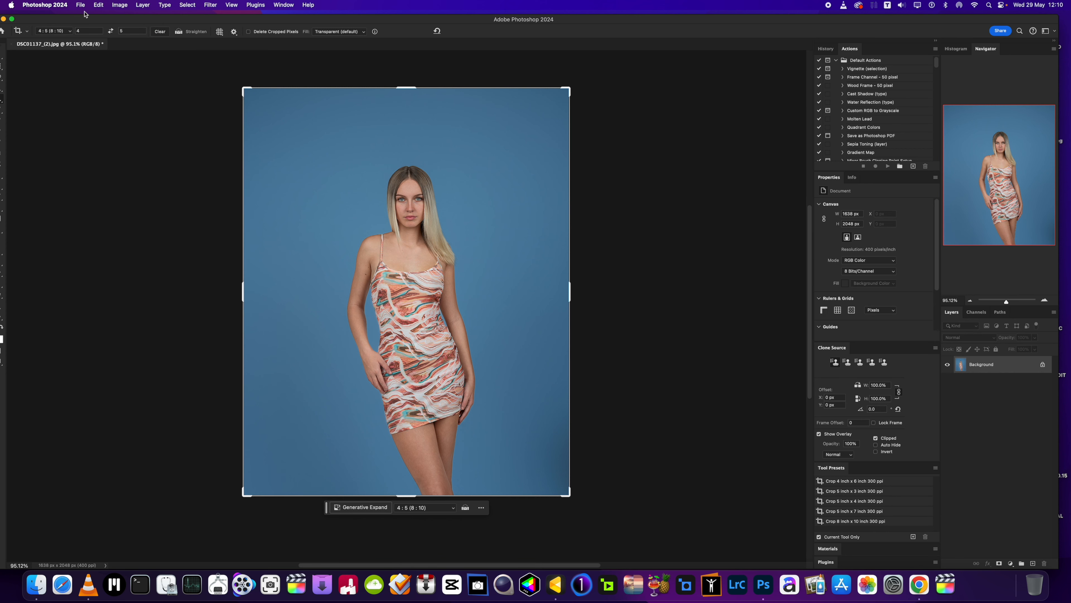
# - Bring the image window back to the front and reposition it fully on the screen
pyautogui.click(76, 13)
pyautogui.click(104, 55)
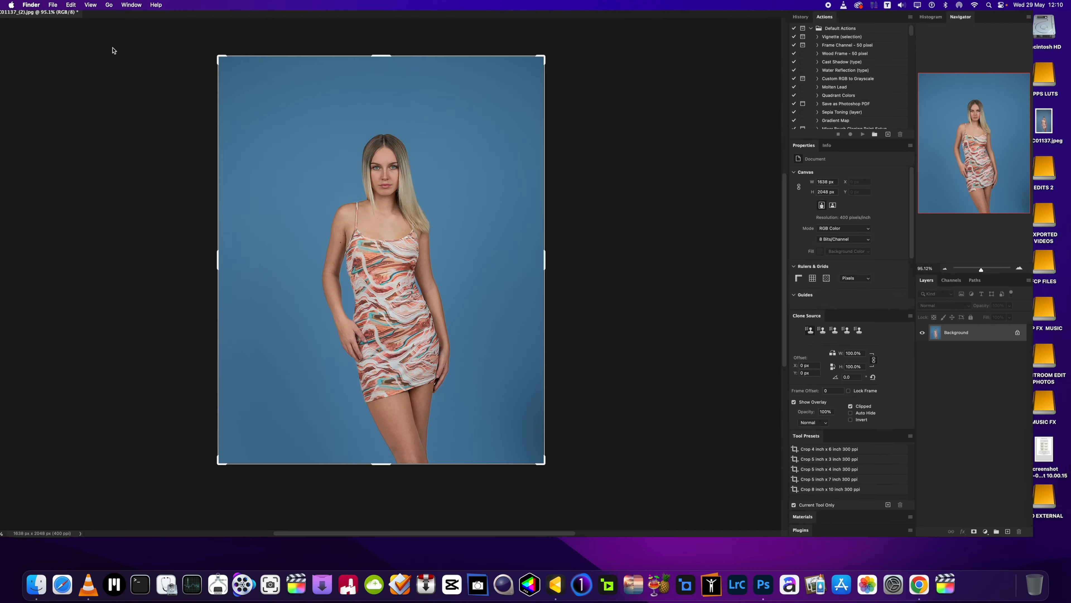
pyautogui.click(67, 5)
pyautogui.click(296, 48)
pyautogui.moveTo(265, 15)
pyautogui.mouseDown()
pyautogui.moveTo(300, 15)
pyautogui.moveTo(278, 15)
pyautogui.mouseUp()
# - Set up an Export As of the image as JPG with Quality 7 and Bicubic Sharper resampling
pyautogui.click(118, 7)
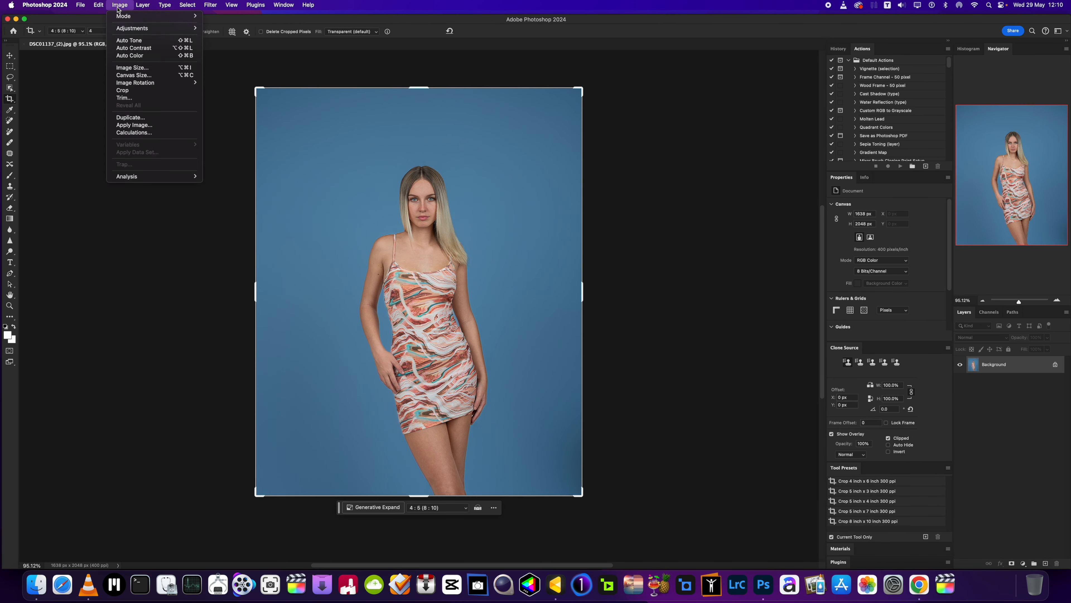
pyautogui.moveTo(80, 5)
pyautogui.moveTo(195, 138)
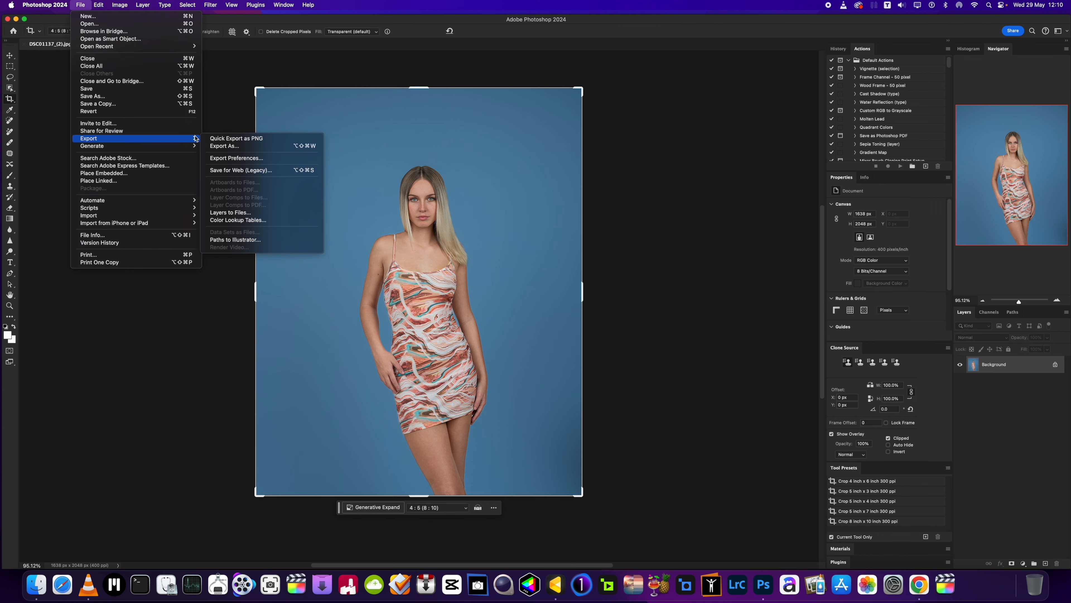
pyautogui.click(228, 145)
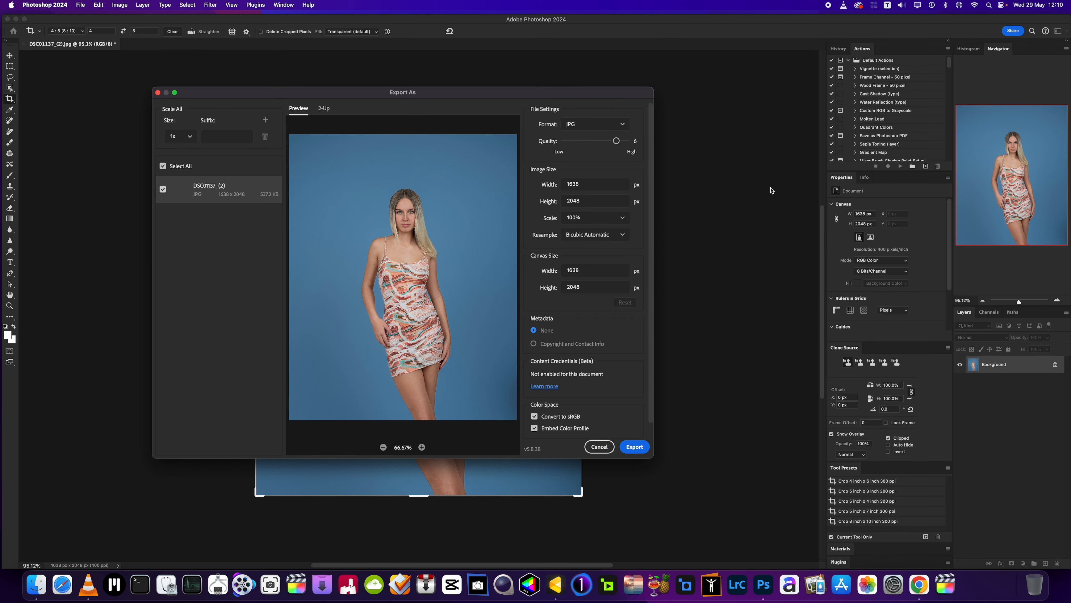
pyautogui.moveTo(616, 141); pyautogui.dragTo(627, 142)
pyautogui.click(618, 237)
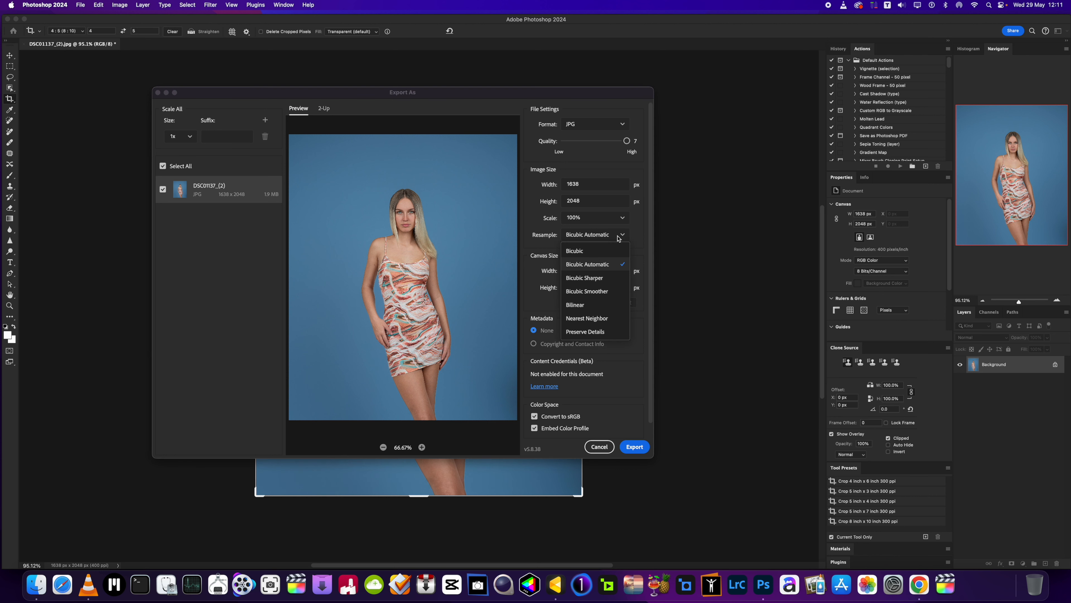
pyautogui.click(595, 278)
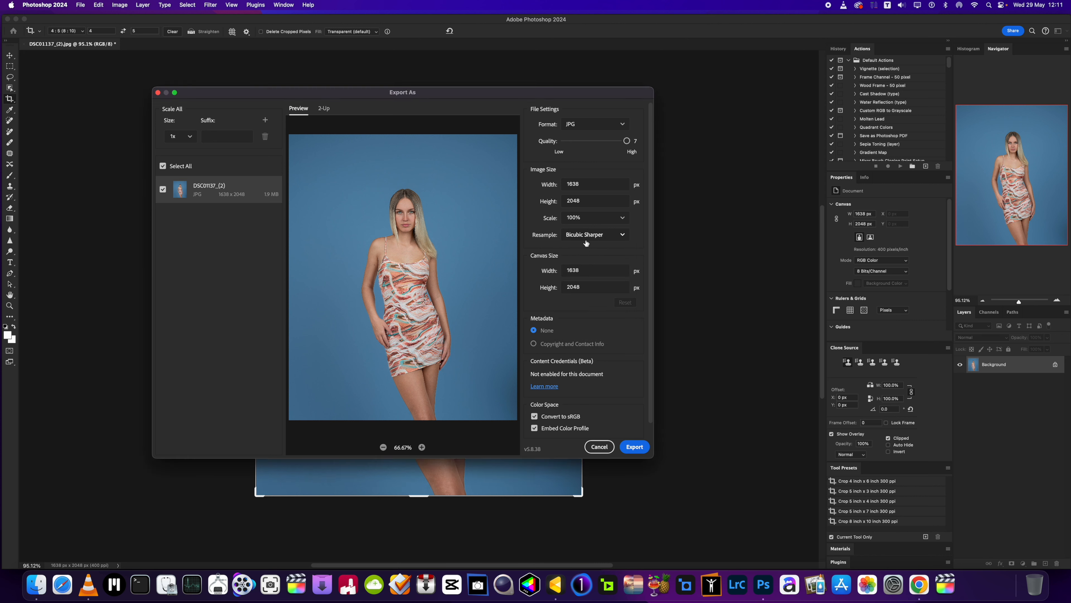
# - Export the JPG to the Desktop with the file name SOCIAL MEDIA
pyautogui.click(635, 447)
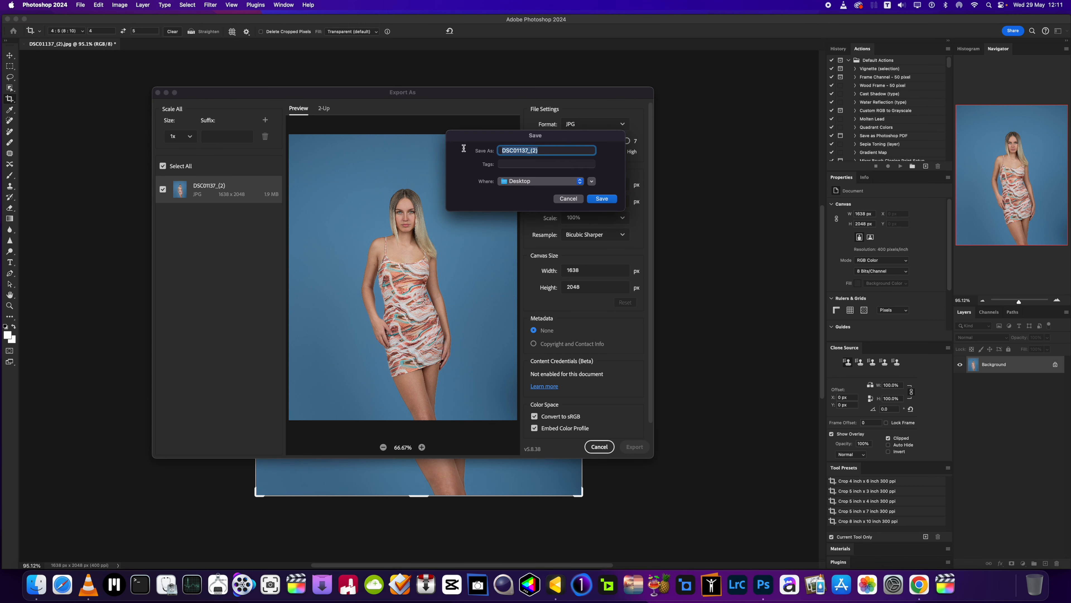
pyautogui.press('capslock')
pyautogui.write('SOCIAL MEDIA')
pyautogui.click(604, 199)
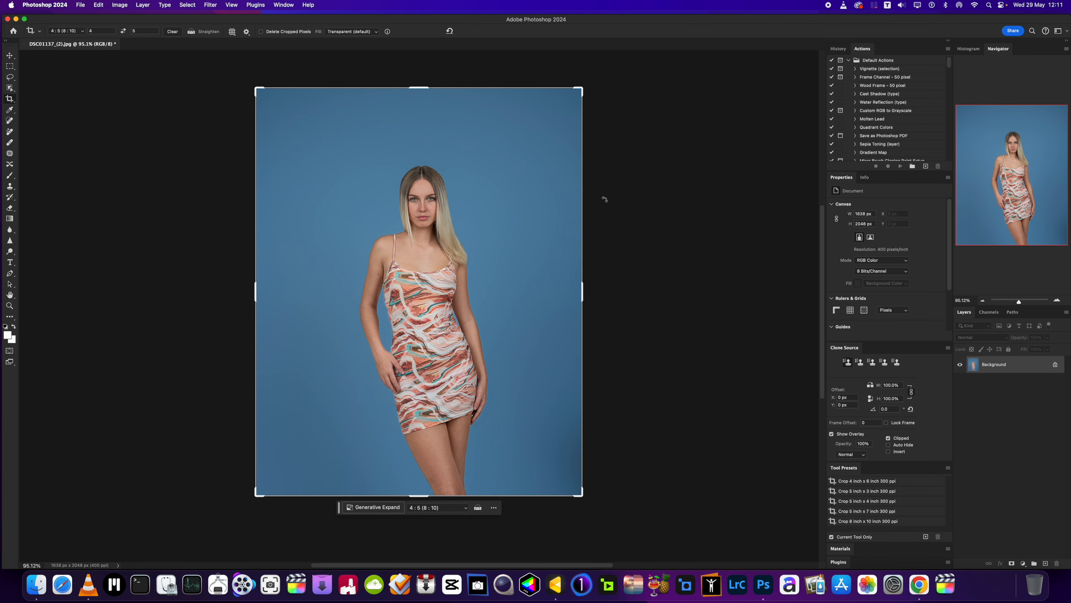